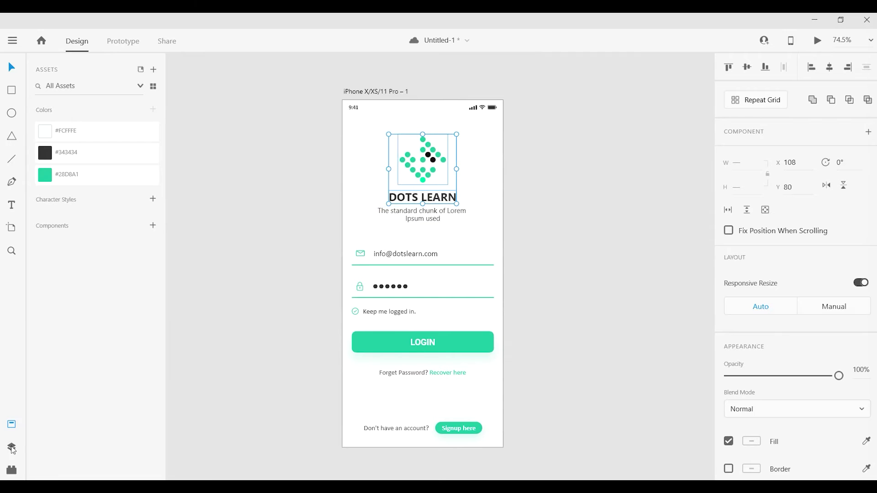
Group the DOTS LEARN title with the dot logo icon and name the group Logo
left_click(12, 448)
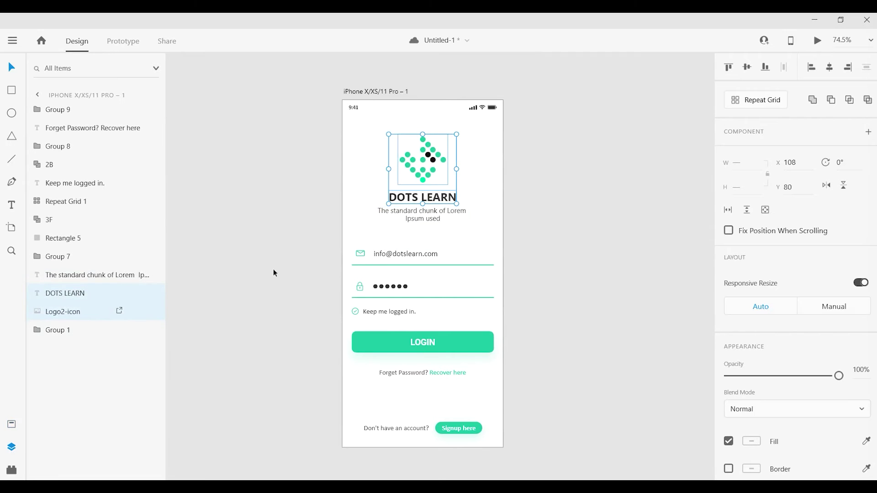
right_click(426, 157)
left_click(461, 190)
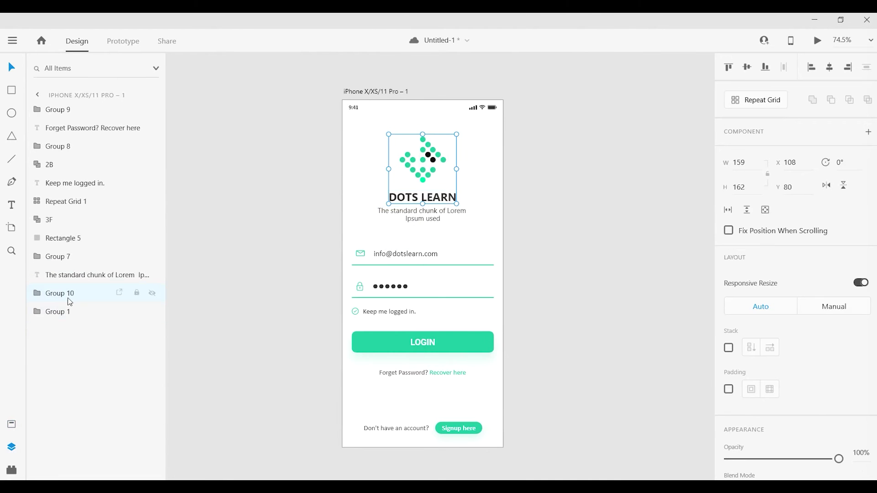
double_click(61, 294)
type("Logo")
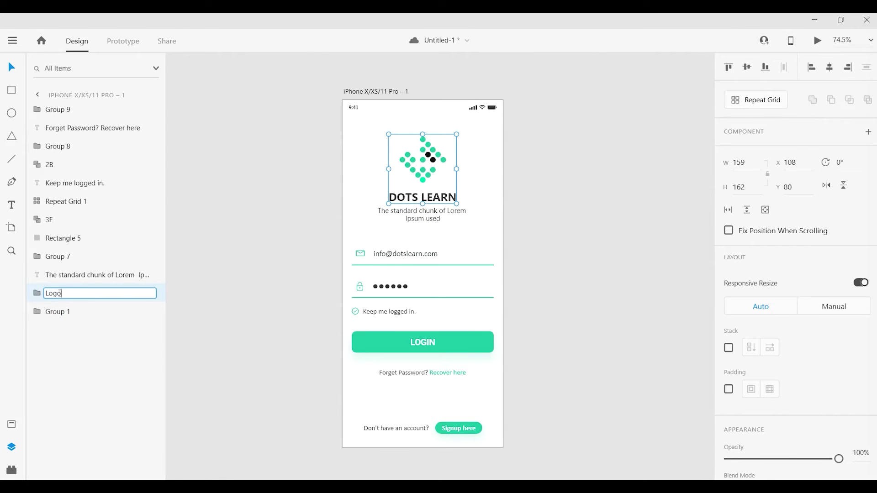
key("Return")
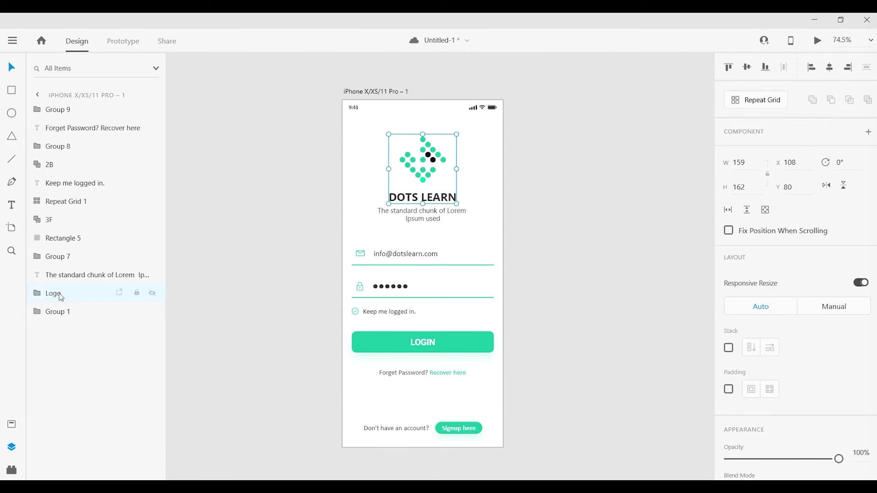
key("Escape")
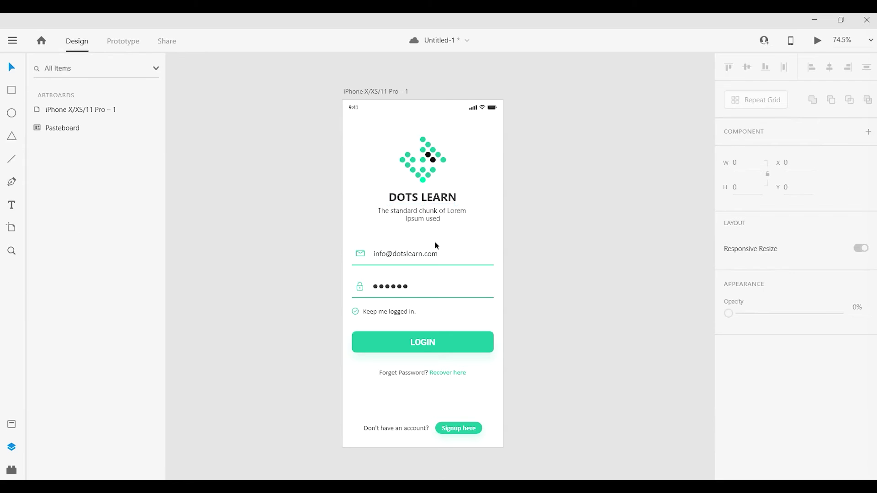
left_click(426, 343)
Rename the LOGIN button group layer to Login Btn
left_click_drag(426, 343, 442, 343)
double_click(58, 147)
type("Login")
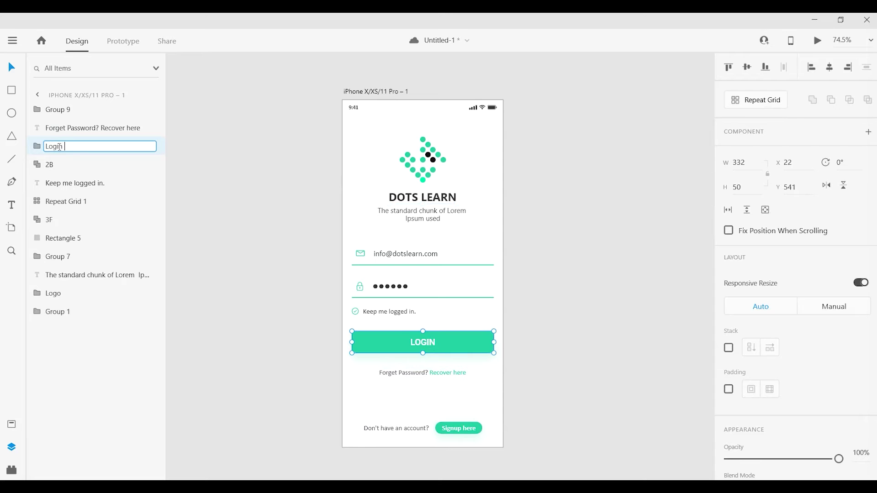
left_click(286, 373)
Group the Signup here text with its pill, move it above Group 9, and name it Signup Btn
left_click(453, 428)
key("Escape")
double_click(446, 429)
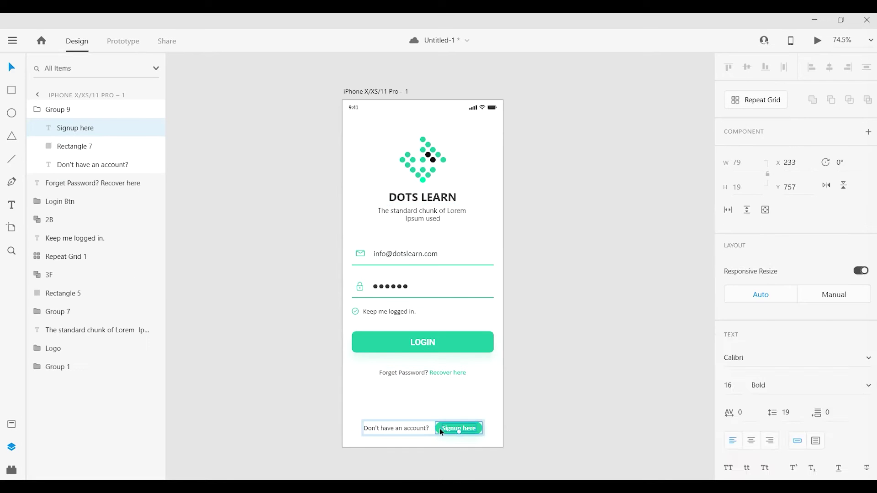
left_click(439, 429, "shift")
key("ctrl+g")
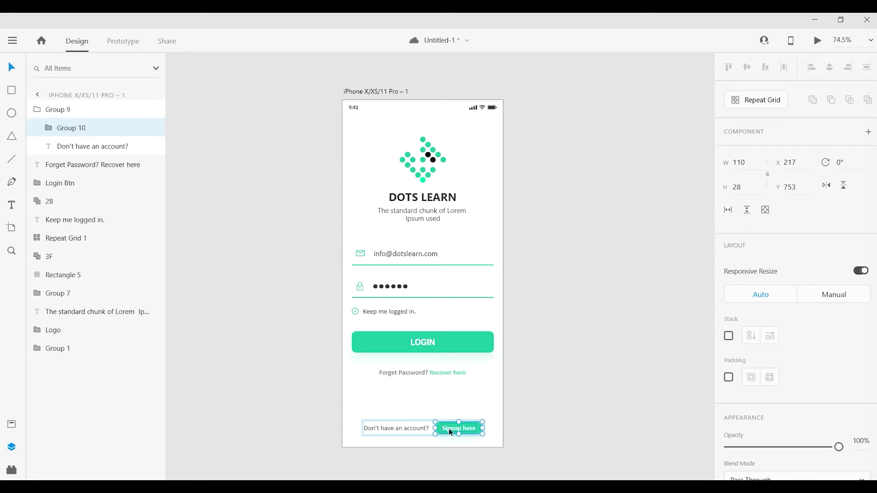
left_click_drag(92, 132, 76, 101)
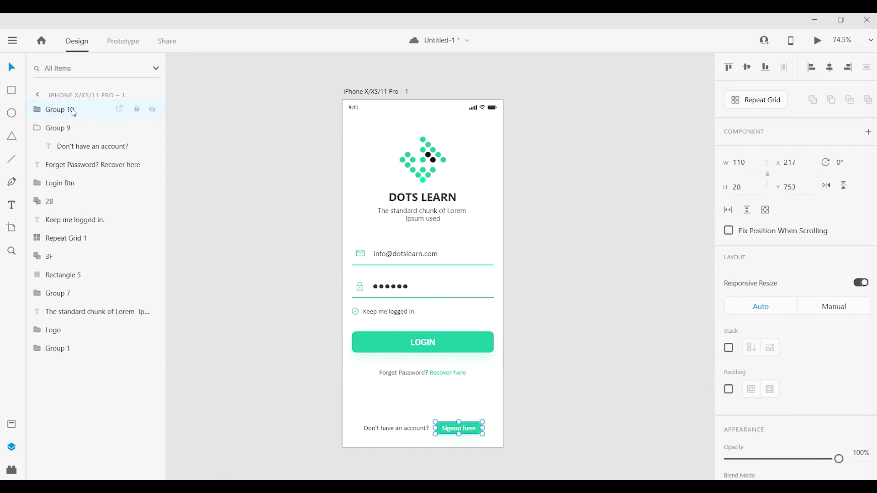
double_click(62, 111)
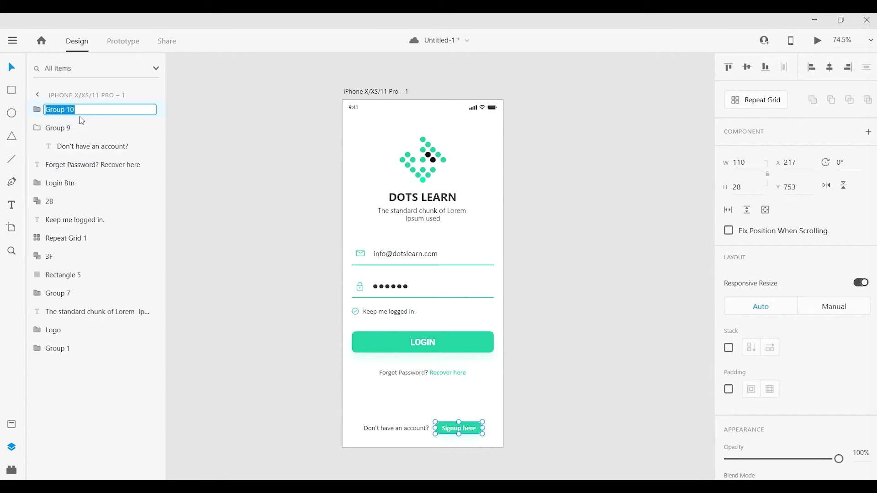
type("Signup Btn")
key("Return")
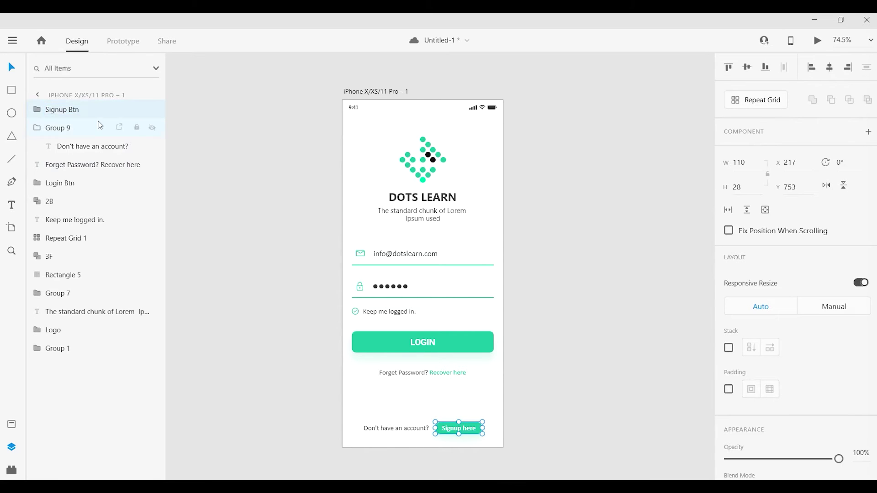
key("Escape")
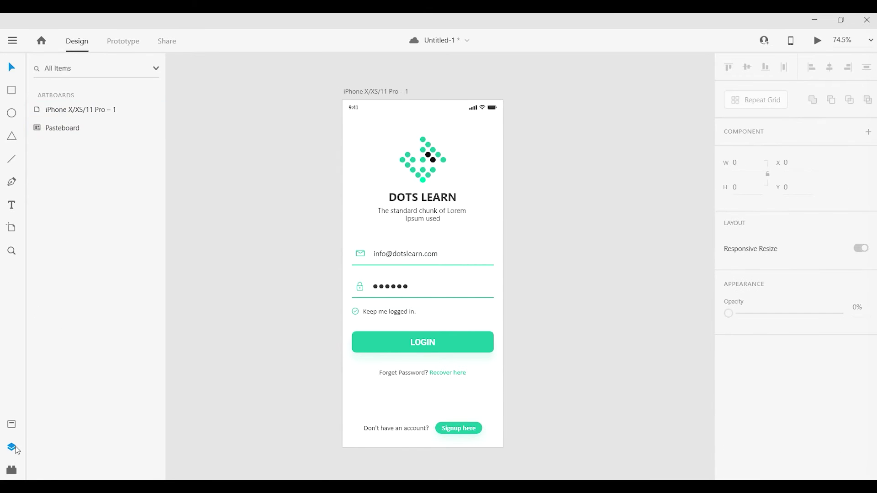
Ungroup Group 9 so its account text stands alone
left_click(12, 448)
left_click(12, 447)
left_click(473, 343)
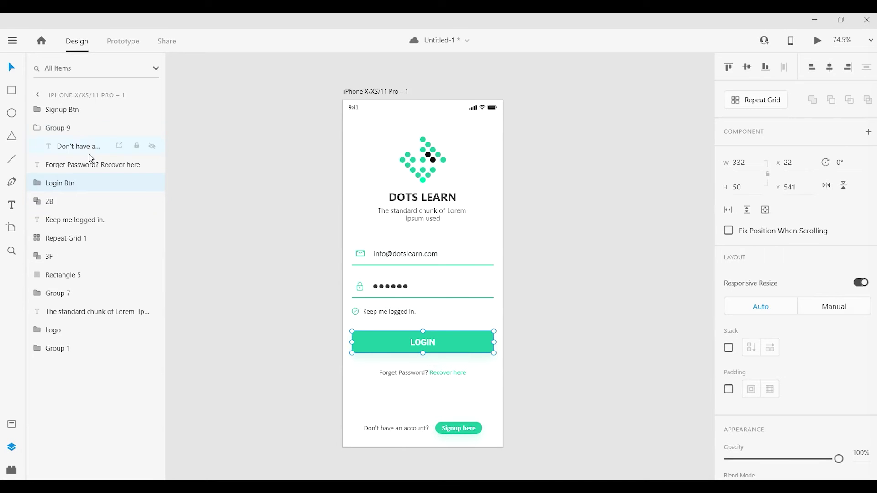
right_click(61, 129)
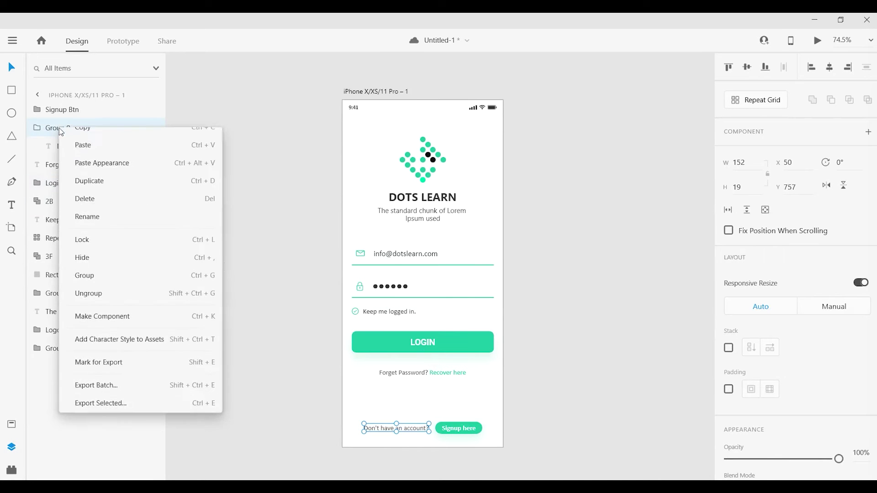
left_click(112, 299)
left_click(225, 227)
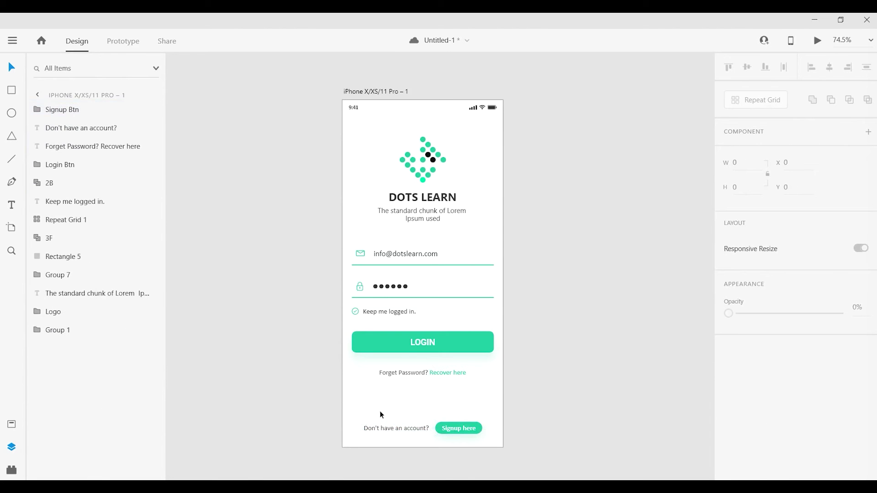
Copy the login artboard and paste a duplicate beside the original
left_click_drag(576, 302, 559, 304)
left_click(364, 92)
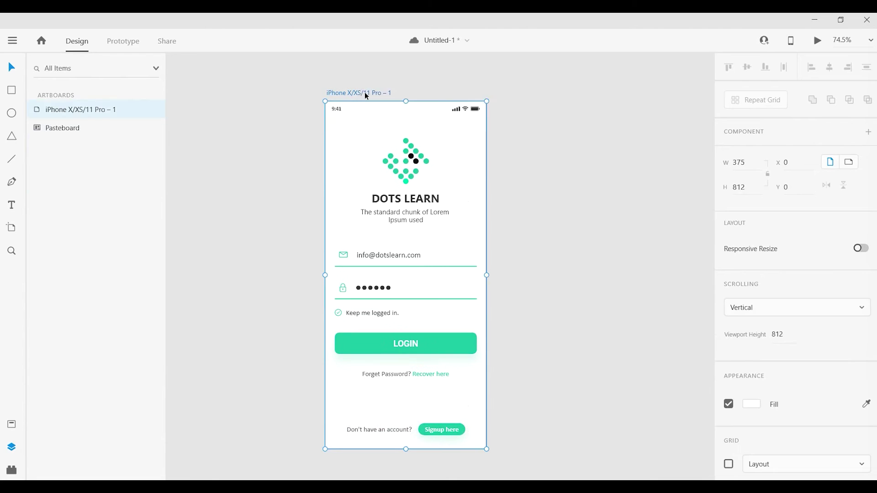
right_click(364, 92)
left_click(411, 160)
left_click(585, 180)
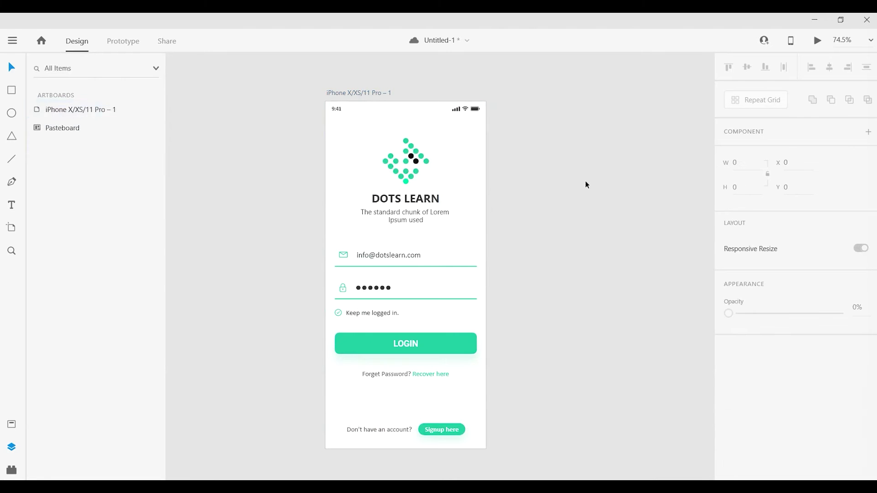
right_click(579, 184)
left_click(603, 234)
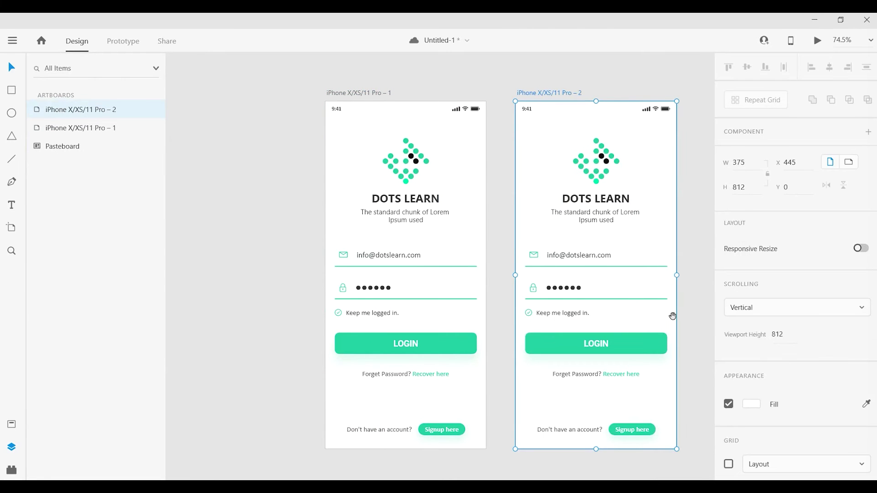
left_click_drag(673, 316, 568, 311)
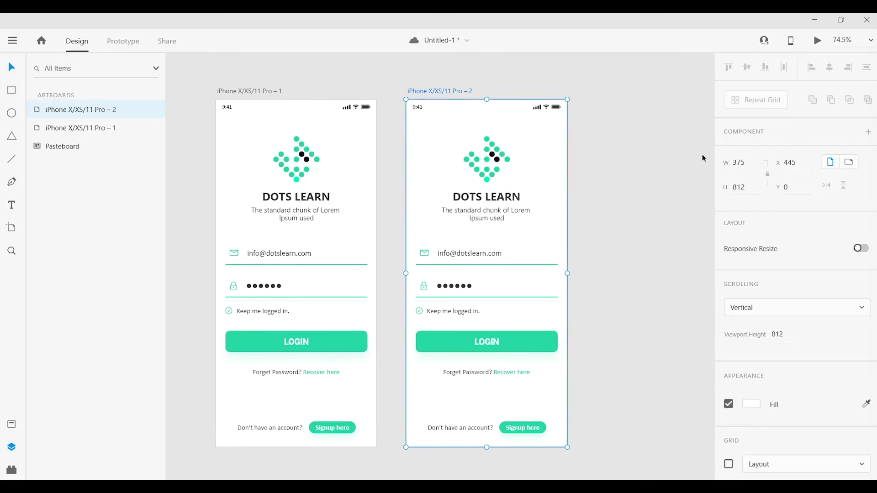
In the copy, shrink the dot logo to 108 by 108 and place DOTS LEARN beside it
double_click(490, 161)
left_click_drag(511, 133, 456, 158)
mouse_move(482, 199)
left_mouse_down()
mouse_move(500, 161)
mouse_move(470, 160)
left_mouse_up()
left_click(511, 190)
left_click(481, 168)
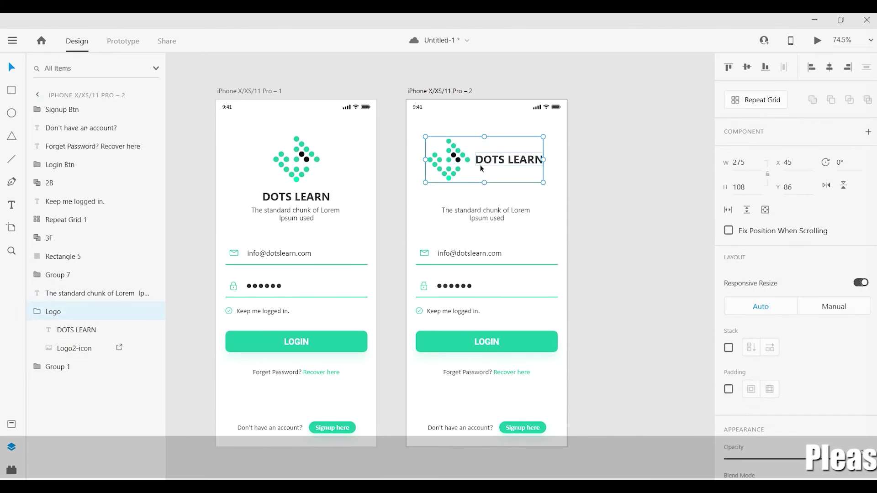
left_click_drag(488, 165, 490, 165)
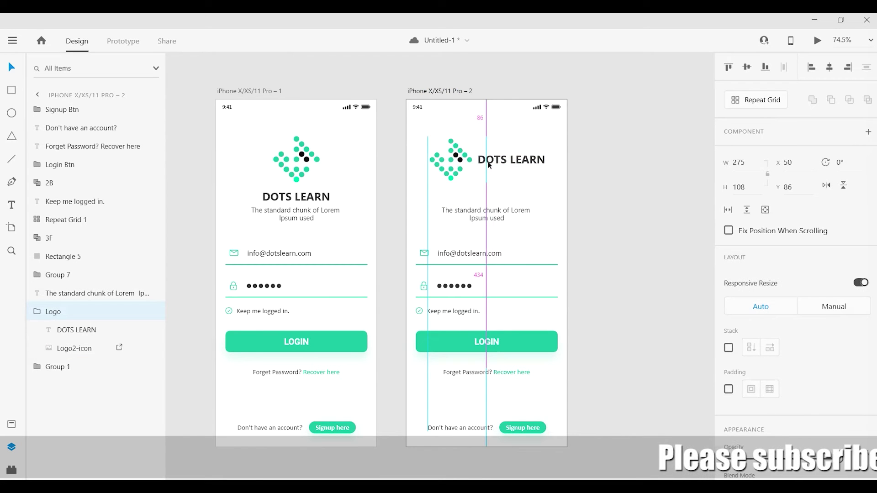
left_click(616, 225)
scroll(618, 227, "down", 1)
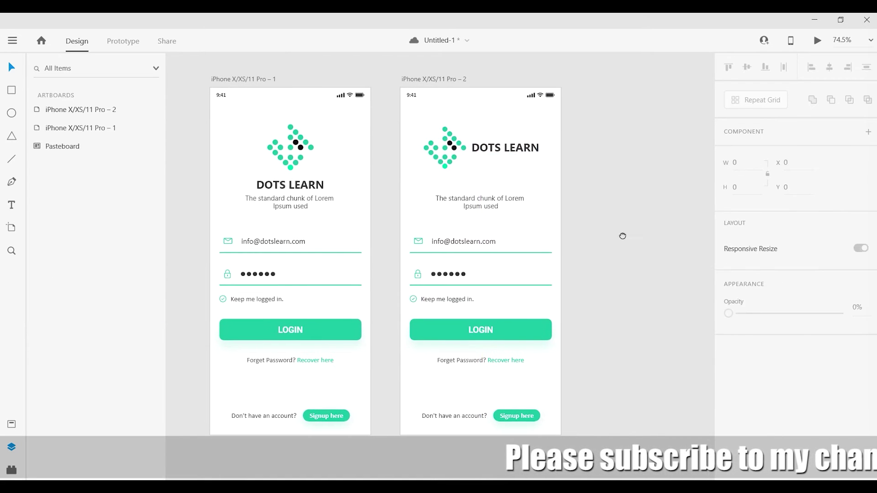
scroll(624, 229, "down", 1)
left_click(555, 201)
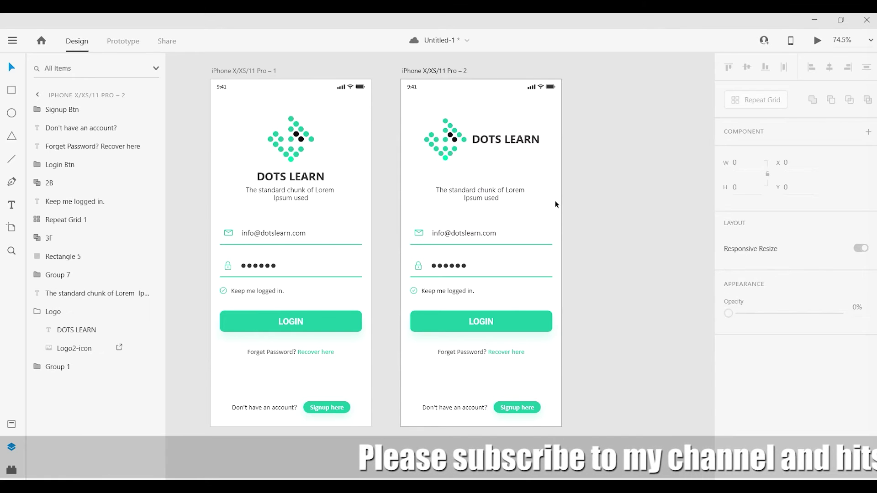
Draw a 375 by 592 rectangle covering the second artboard below the logo
key("r")
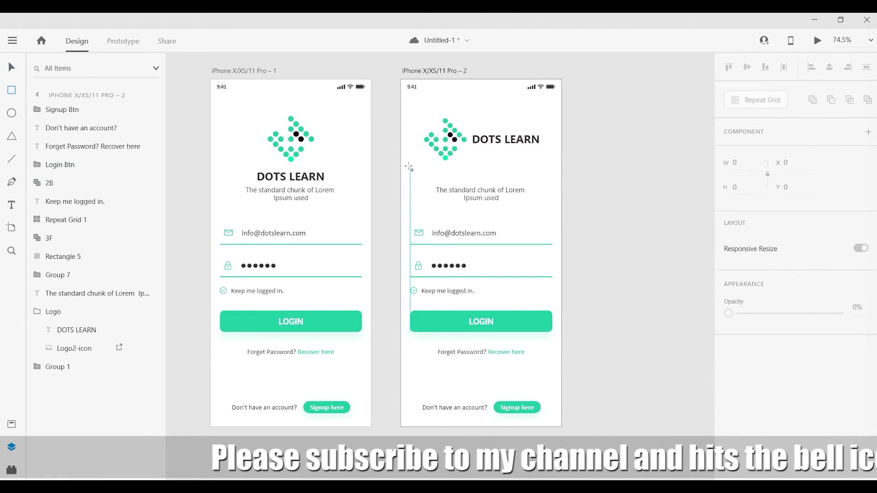
left_click_drag(402, 166, 561, 423)
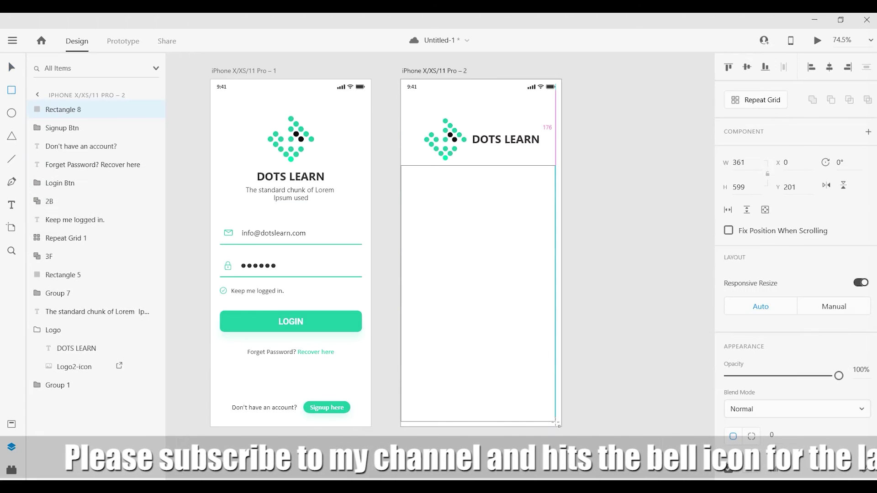
left_click_drag(562, 421, 562, 426)
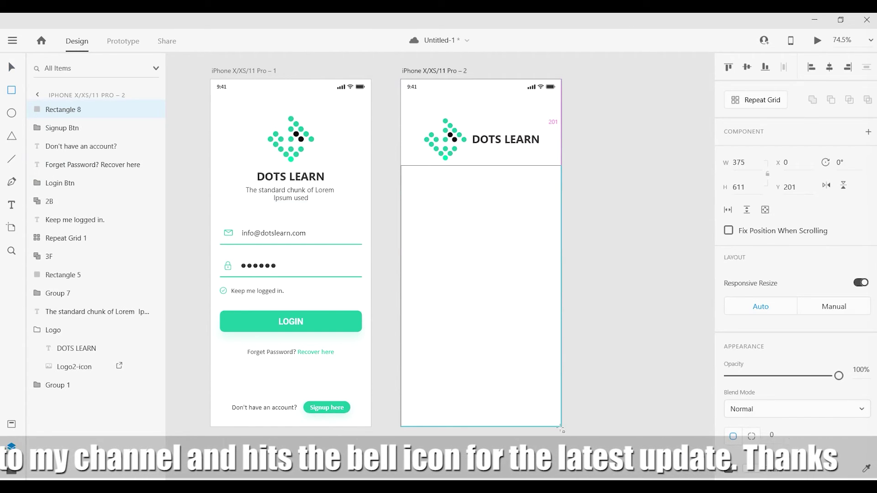
key("v")
left_click_drag(481, 165, 479, 173)
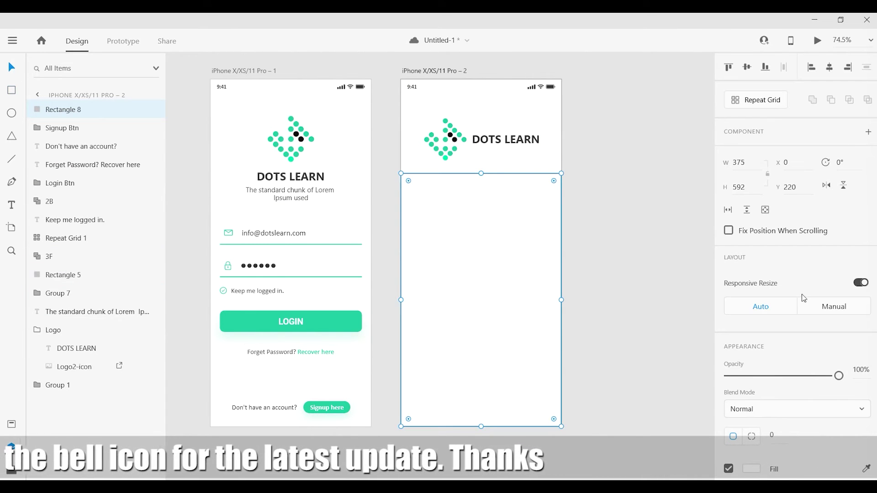
scroll(778, 425, "down", 5)
Fill the rectangle with green #28D8A1 and zoom out to 50%
left_click(751, 270)
type("28D8A1")
key("Return")
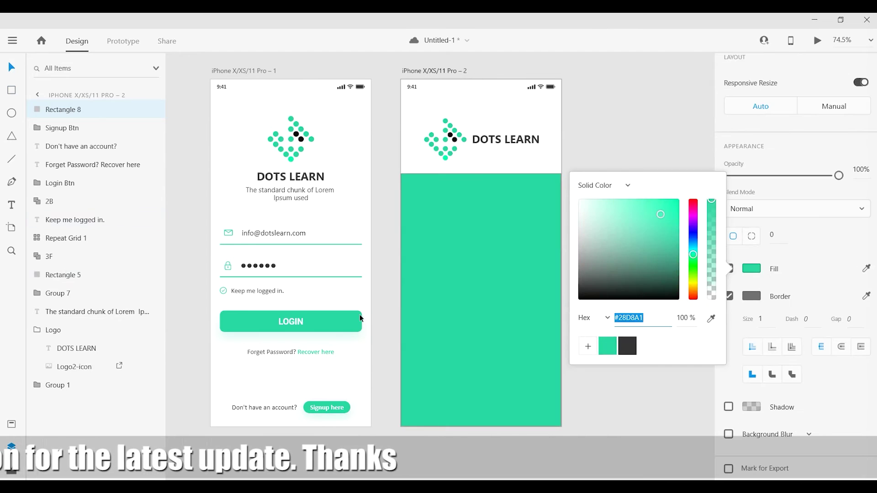
left_click(12, 424)
left_click(528, 248)
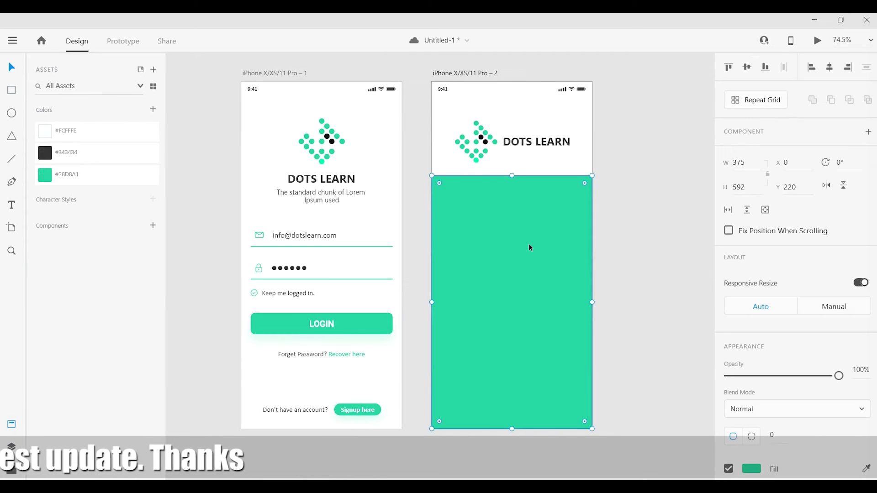
key("ctrl+minus")
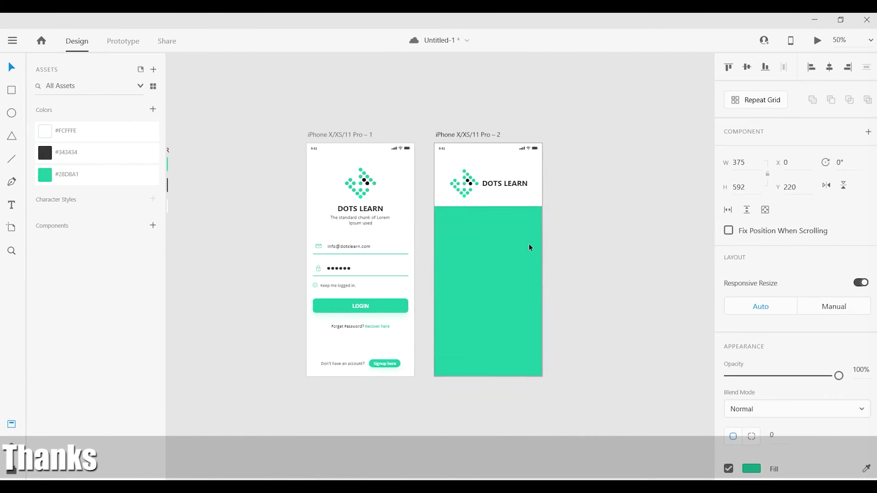
right_click(529, 245)
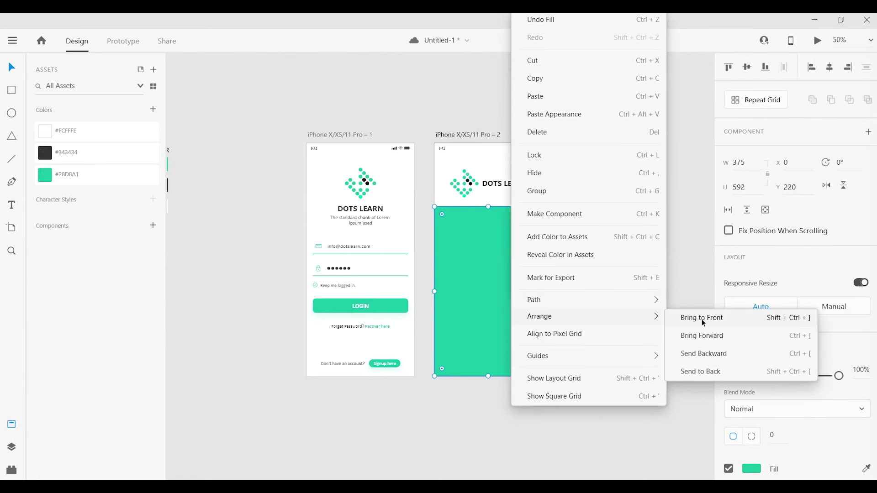
Send the green rectangle backward until the login form elements show on top of it
mouse_move(589, 317)
left_click(716, 354)
right_click(509, 256)
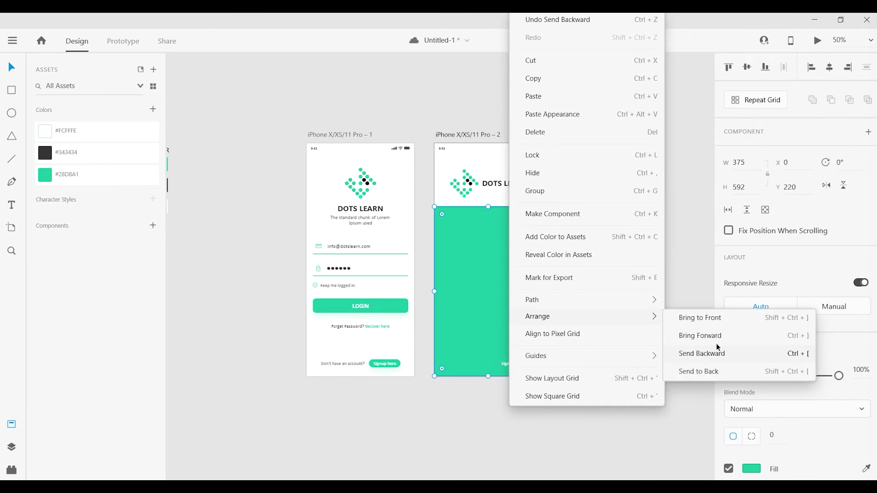
left_click(797, 352)
key("ctrl+bracketleft")
key("ctrl+bracketleft")
key("ctrl+bracketleft")
key("ctrl+bracketleft")
key("ctrl+bracketleft")
key("ctrl+bracketleft")
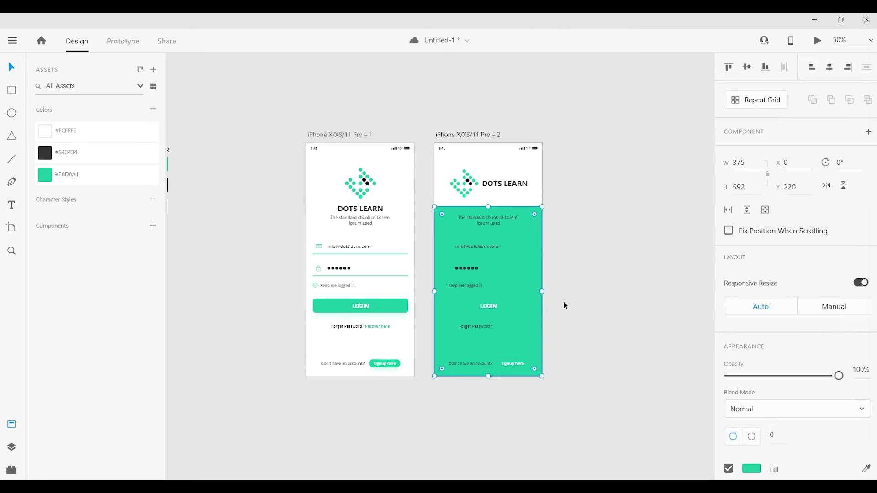
Colour the email and password icons, underlines and checkbox row dark #343434
scroll(593, 289, "up", 3)
left_click_drag(492, 297, 546, 288)
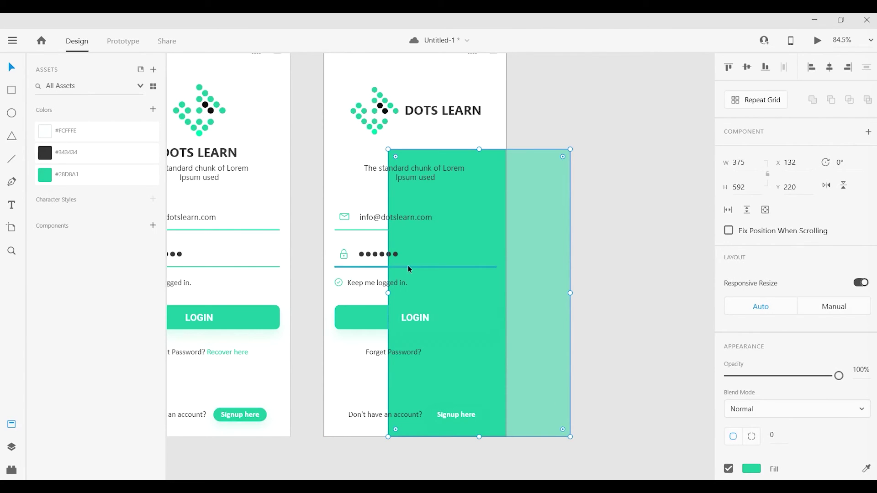
left_click(344, 215)
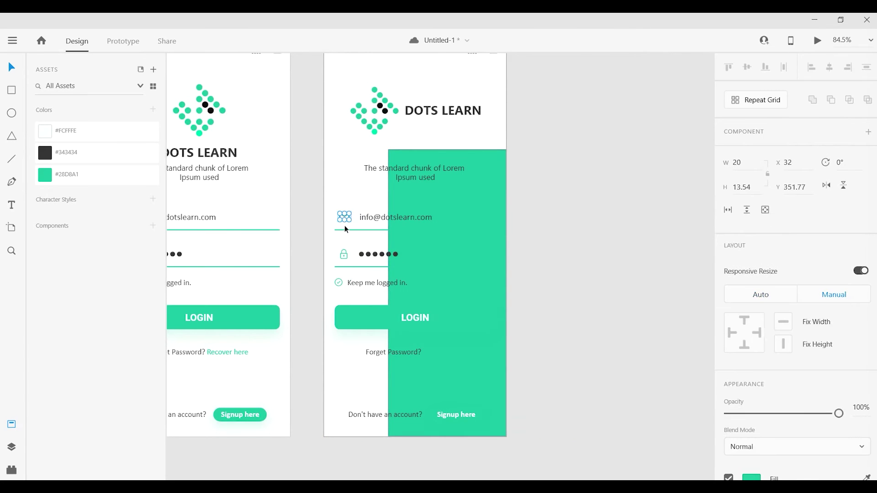
left_click(349, 230, "shift")
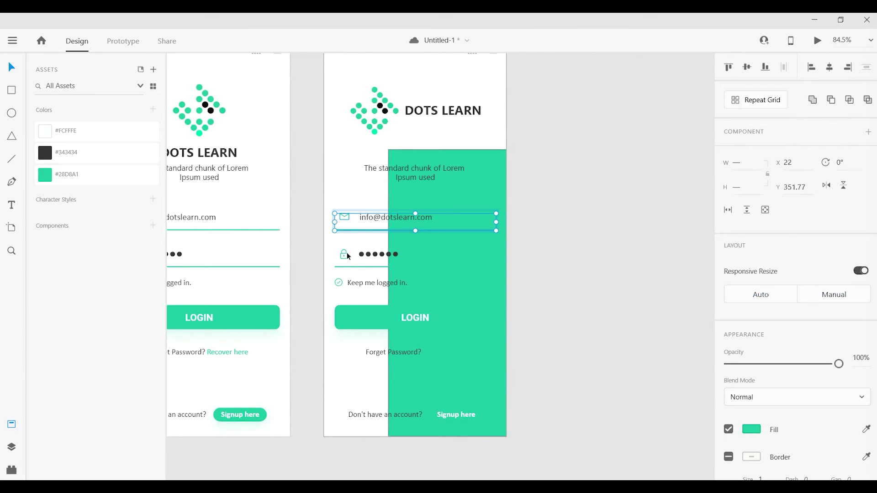
left_click(346, 253, "shift")
left_click(350, 267, "shift")
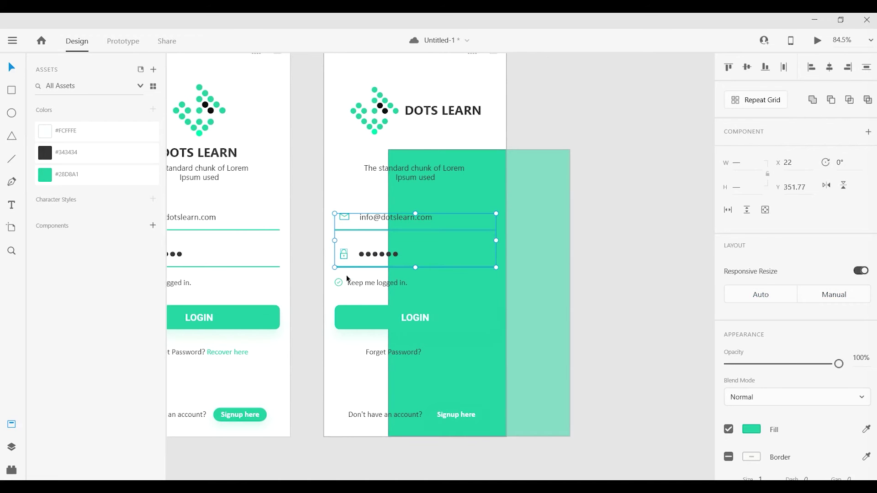
left_click(339, 284, "shift")
left_click(64, 153)
key("Escape")
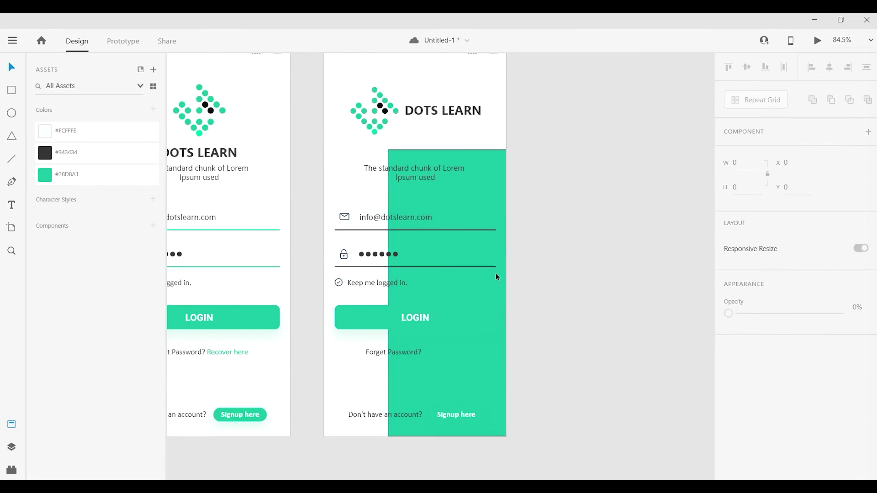
Move the green rectangle back to x 0, flush with the artboard's edges
left_click(481, 297)
left_click(446, 313)
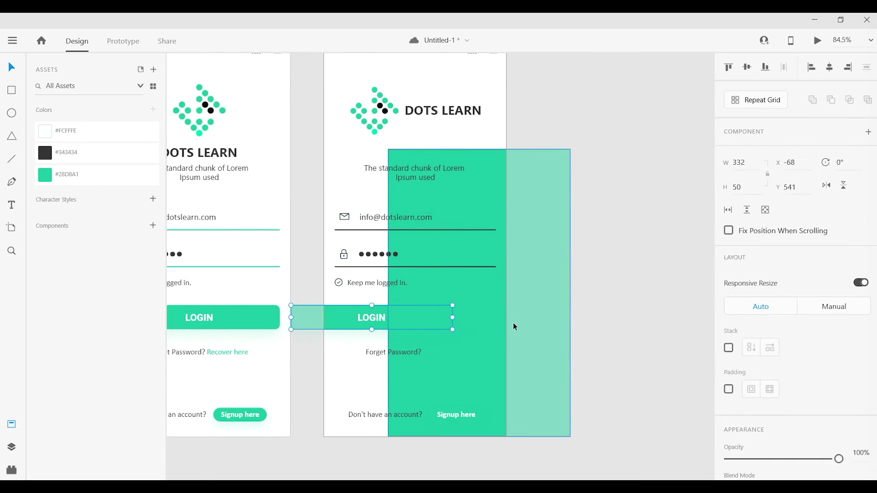
left_click(489, 173)
left_click_drag(533, 174, 471, 175)
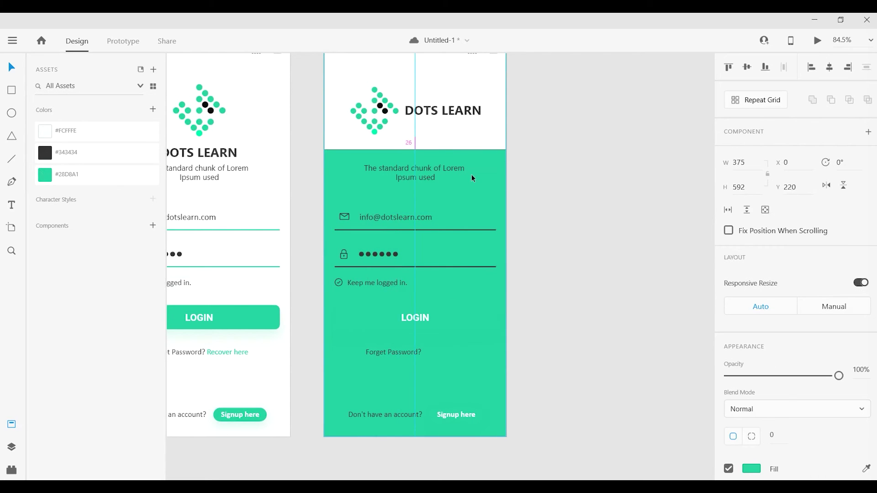
Copy the 332 by 39 email field group and paste a duplicate of it
scroll(603, 308, "left", 1)
scroll(603, 308, "down", 2, "ctrl")
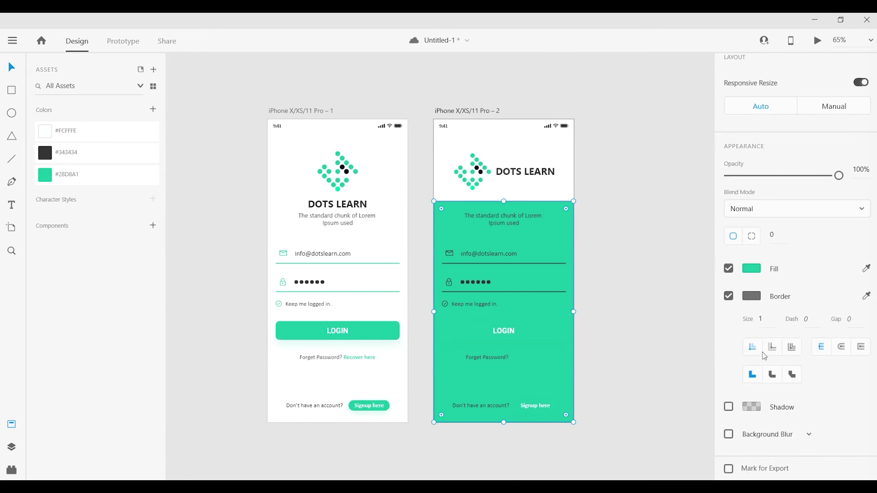
scroll(764, 356, "down", 2)
scroll(764, 355, "down", 3)
scroll(764, 319, "up", 3)
left_click(629, 268)
scroll(632, 319, "left", 1)
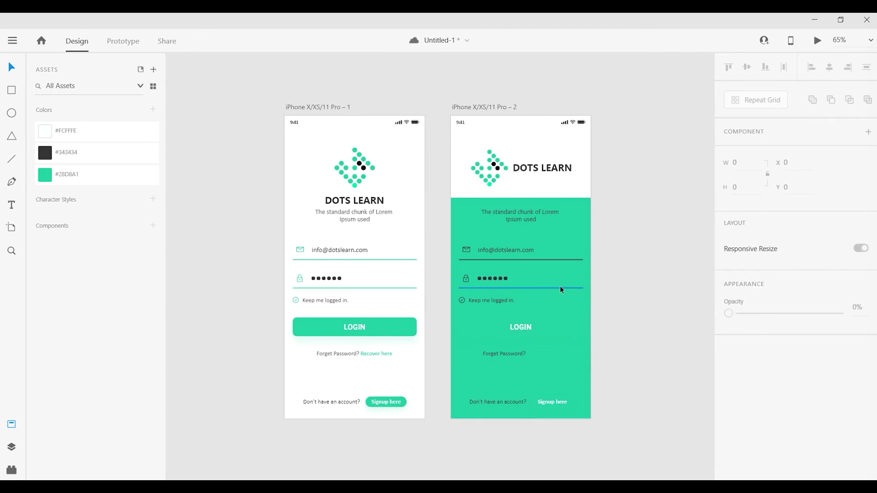
scroll(560, 287, "up", 1, "ctrl")
scroll(560, 287, "up", 1, "ctrl")
left_click(494, 241)
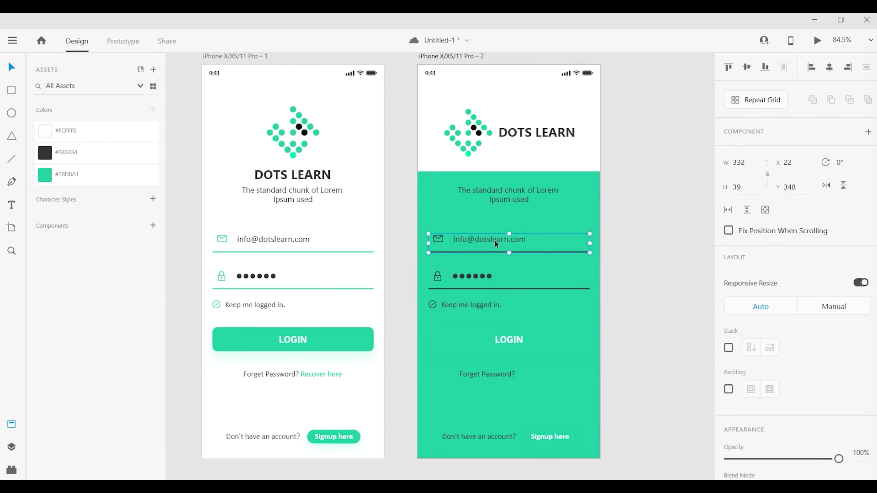
right_click(497, 236)
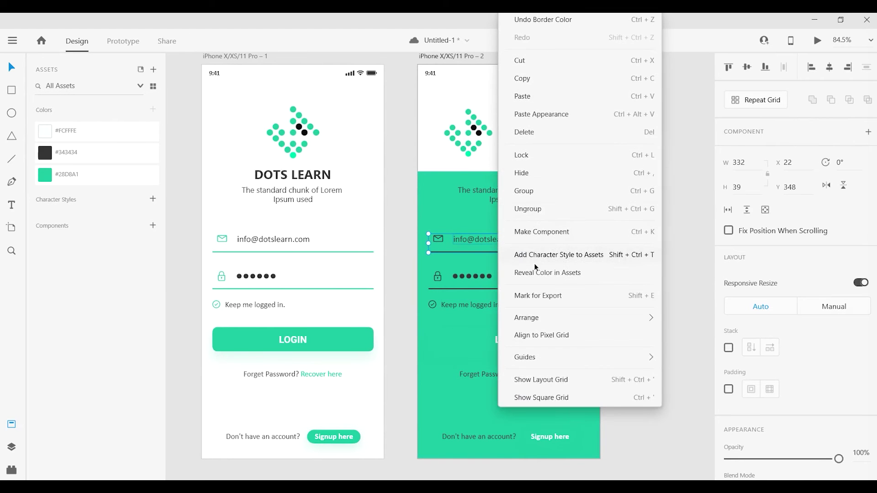
left_click(545, 84)
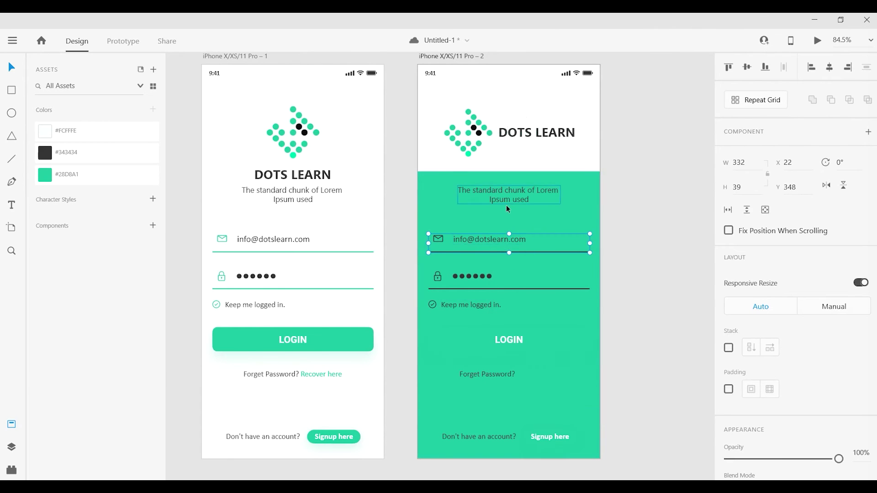
right_click(477, 223)
left_click(505, 97)
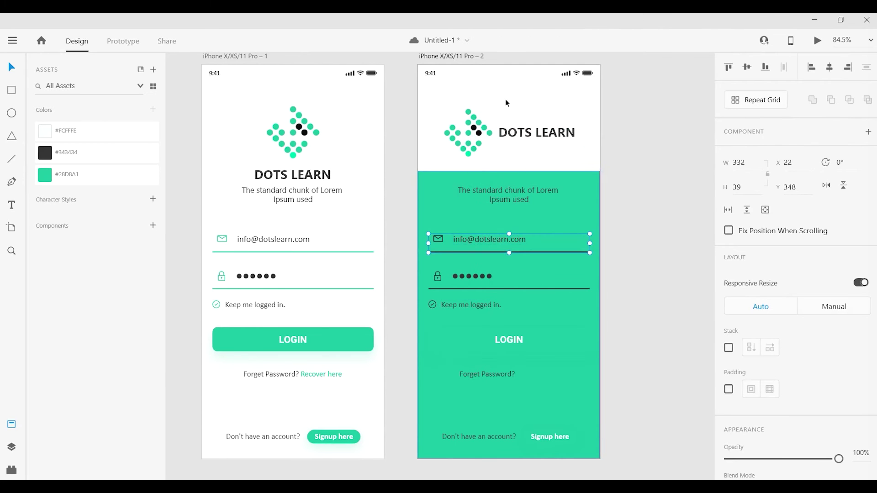
Move the email field copy up to Y 270 and drag the Lorem tagline off the artboard
left_click_drag(492, 242, 491, 199)
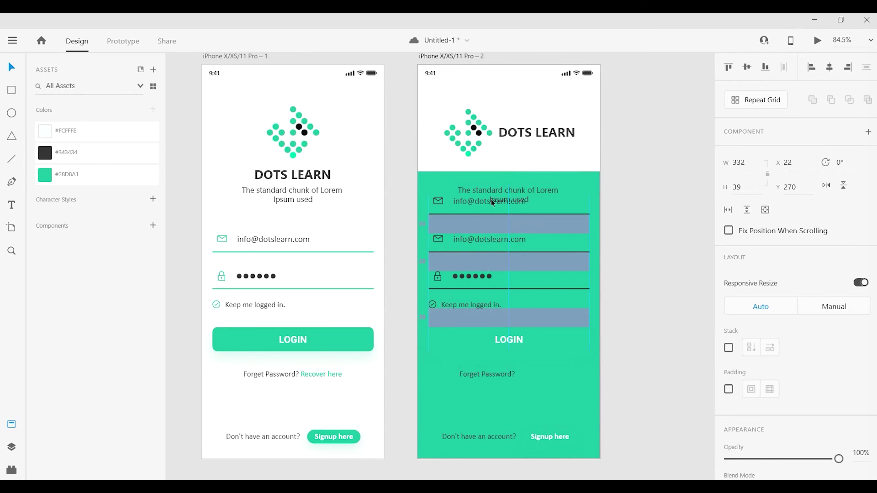
left_click(568, 187)
left_click_drag(553, 191, 661, 164)
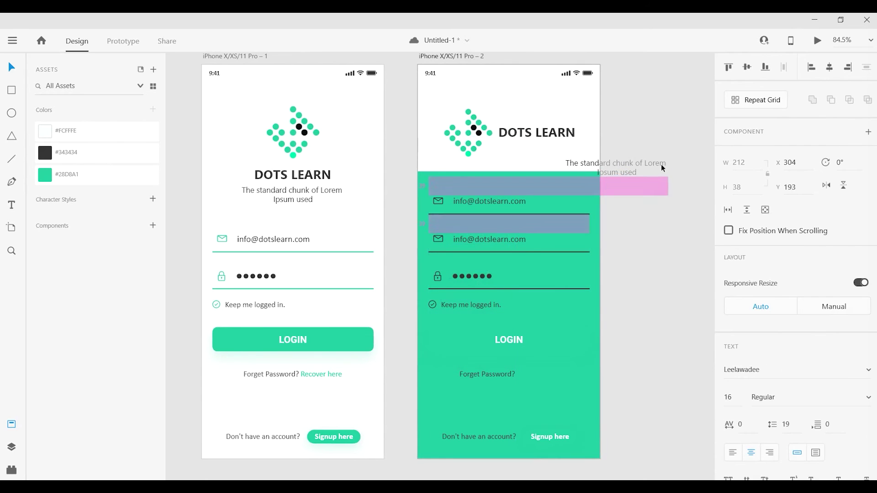
left_click(632, 311)
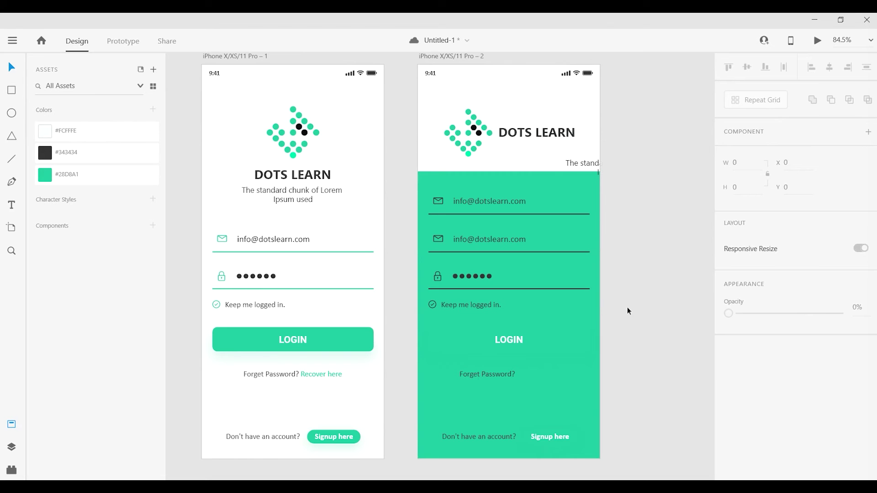
left_click_drag(627, 291, 427, 195)
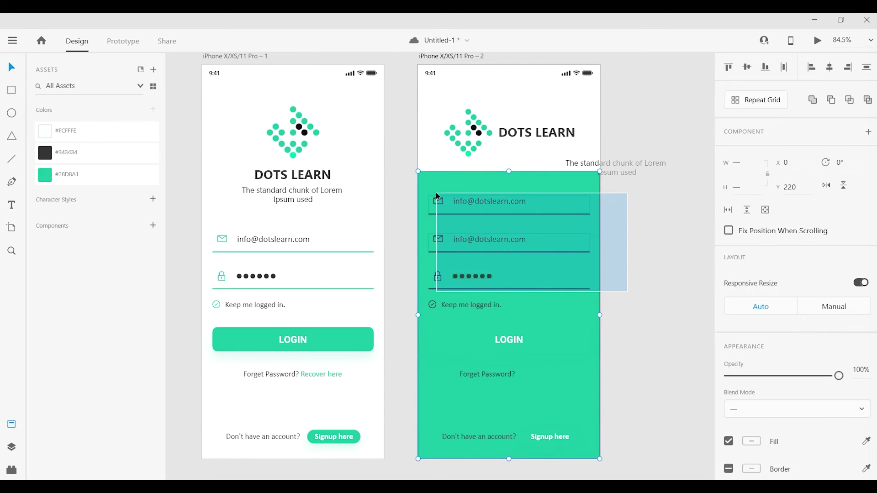
mouse_move(627, 293)
left_mouse_down()
mouse_move(591, 340)
mouse_move(597, 349)
left_mouse_up()
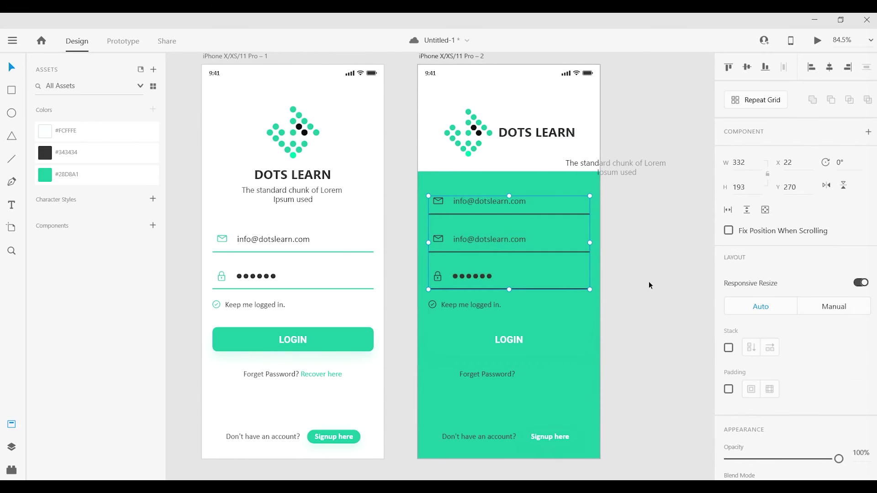
Delete the Forget Password? text and fill the LOGIN button dark #343434
left_click(511, 375)
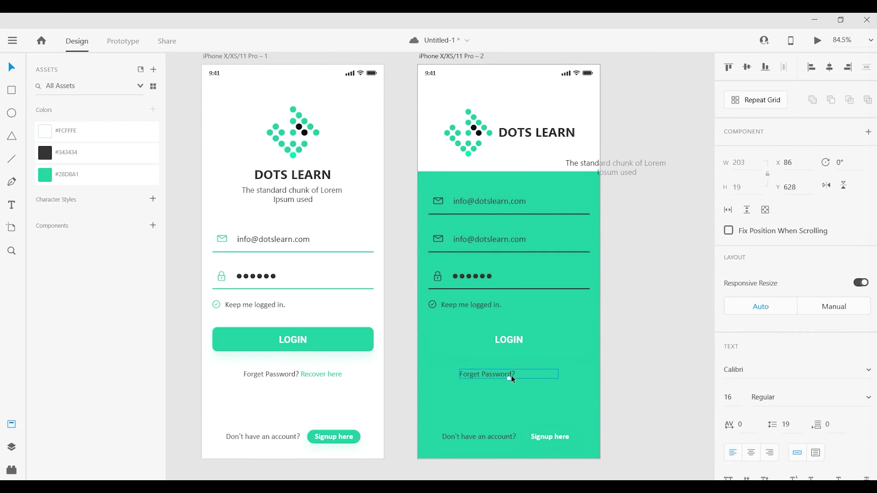
key("Delete")
left_click(517, 337)
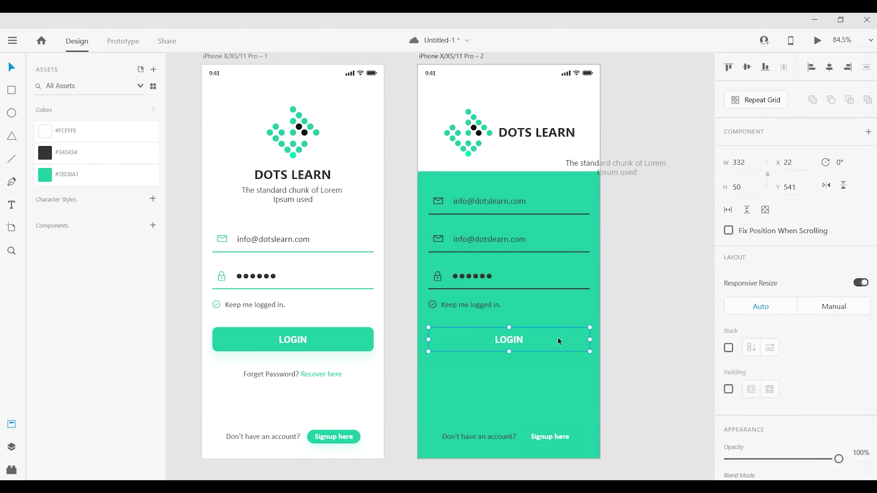
left_click(128, 154)
left_click(659, 328)
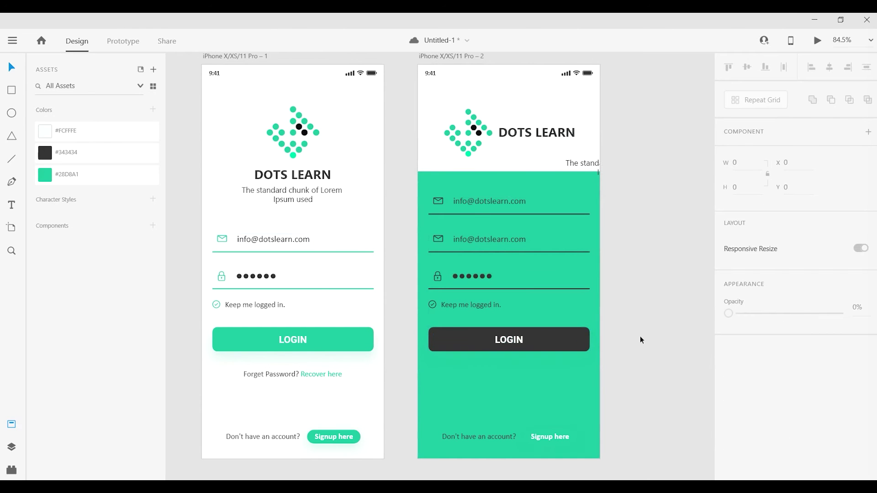
Change the button label from LOGIN to SIGN UP
double_click(513, 343)
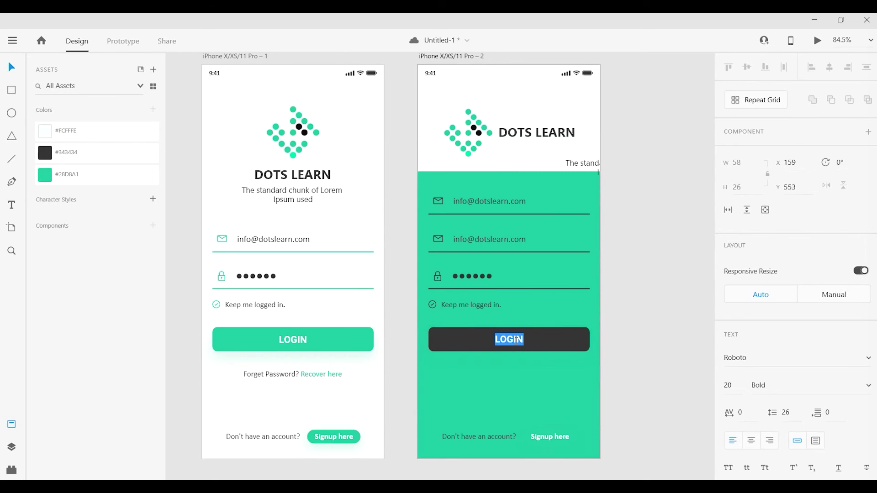
type("SIGN")
key("Escape")
left_click(657, 300)
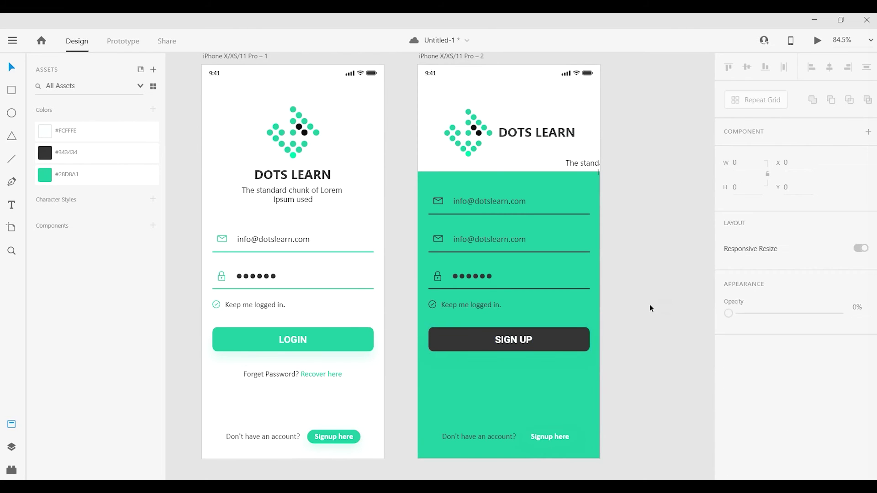
Move the field group and SIGN UP button lower, and bring the Lorem subtitle into the green area
left_click(485, 201)
left_click(457, 340, "shift")
left_click_drag(553, 352, 565, 379)
left_click(654, 222)
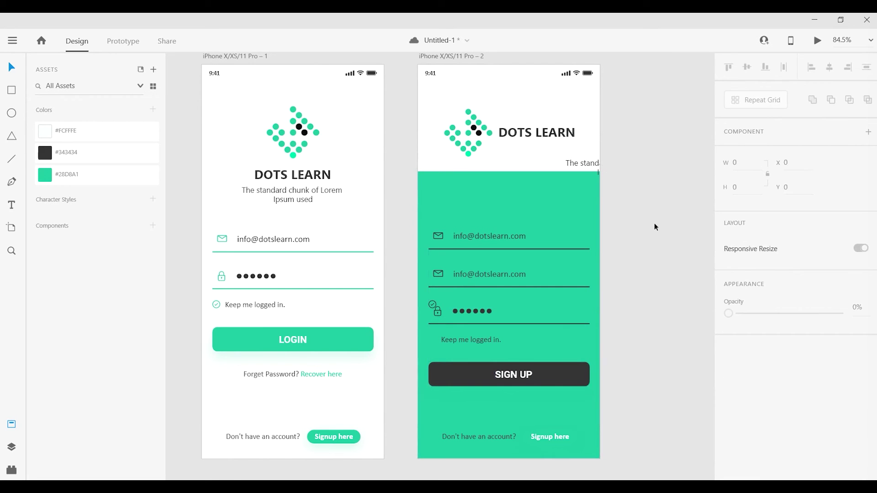
mouse_move(594, 167)
left_mouse_down()
mouse_move(458, 210)
mouse_move(488, 199)
left_mouse_up()
Add a bold 29-pt REGISTRATIONS heading with the Lorem subtitle centred beneath it
left_click(492, 181)
type("REGIST")
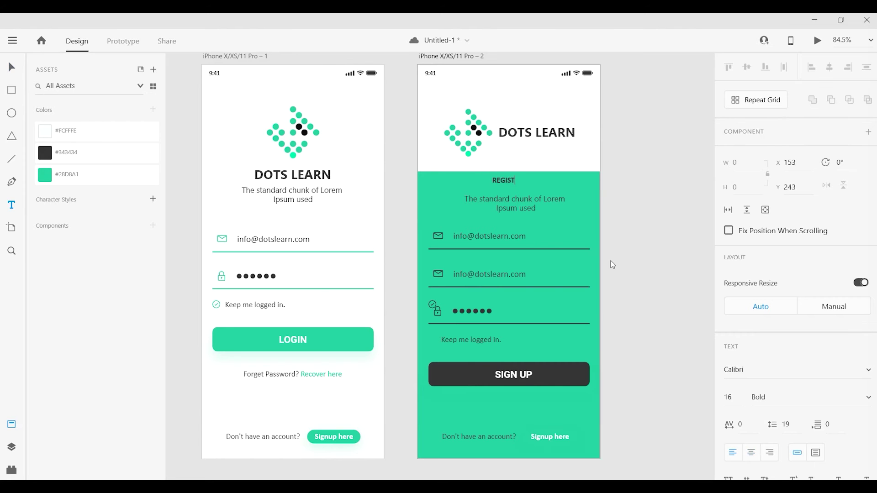
type("RATIONS")
left_click(13, 73)
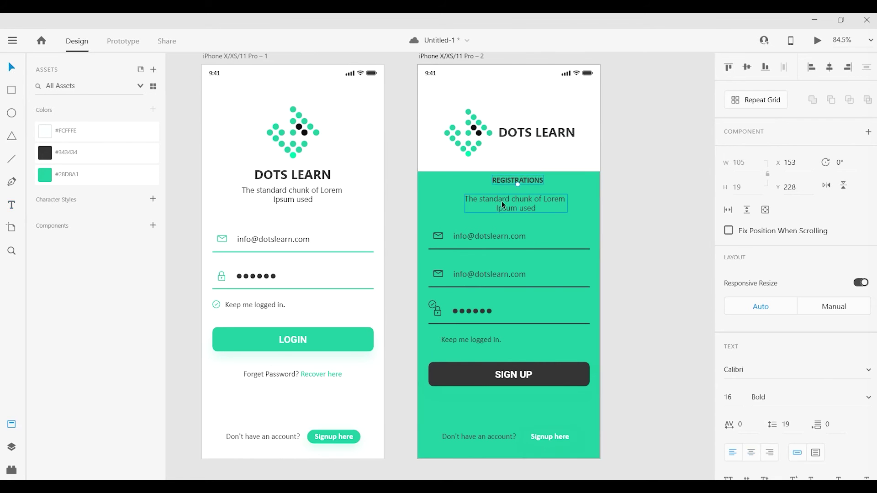
left_click_drag(518, 184, 528, 194)
left_click_drag(526, 208, 517, 219)
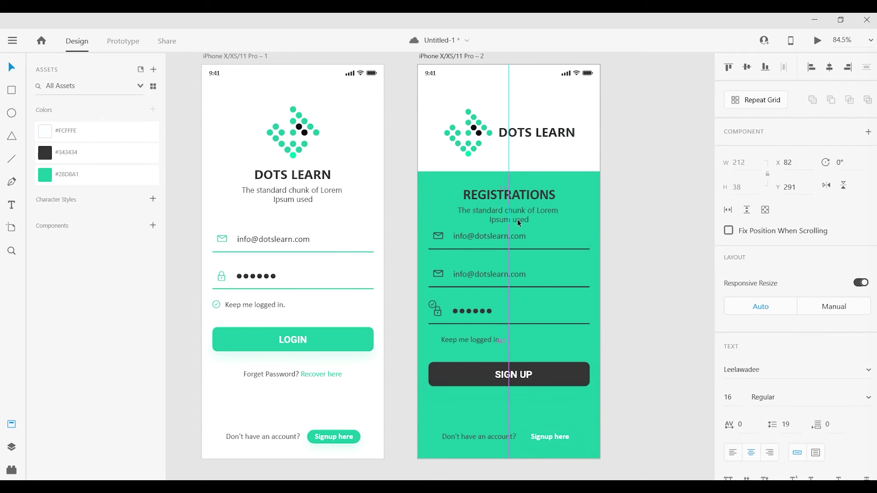
left_click(618, 242)
Delete the 'Keep me logged in.' line from the registration form
scroll(614, 271, "down", 2)
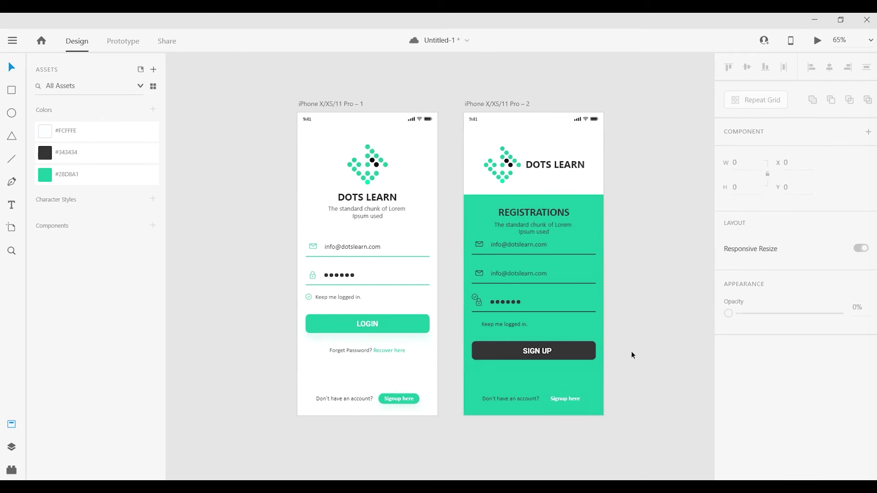
left_click(512, 324)
key("Delete")
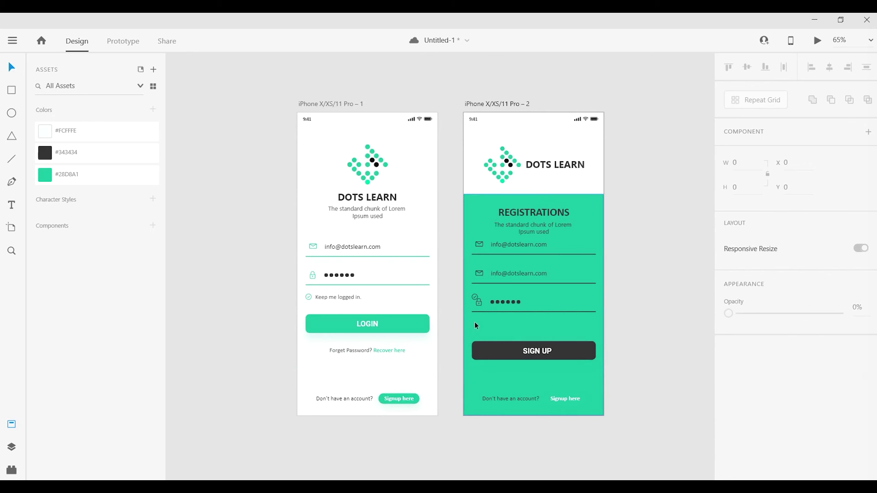
left_click(479, 323)
left_click(629, 333)
Nudge the field group down and reposition the SIGN UP button beneath the fields
left_click_drag(507, 244, 509, 263)
left_click(634, 246)
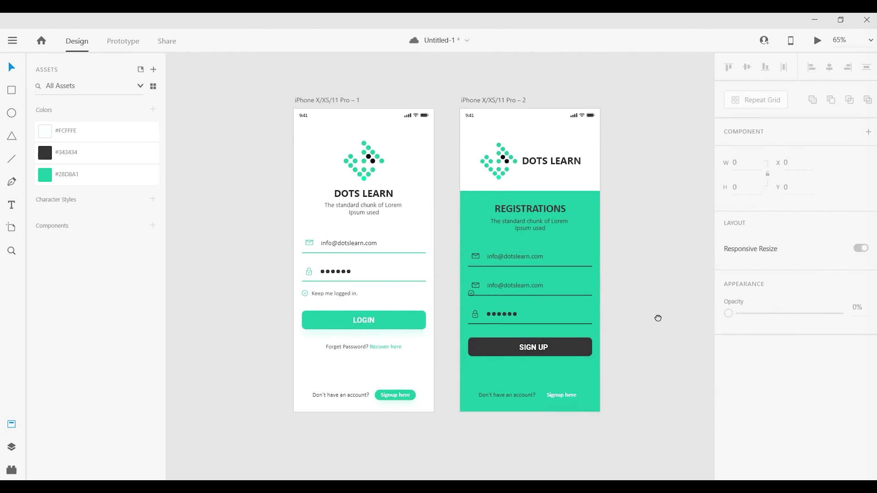
scroll(589, 401, "down", 1)
scroll(589, 401, "up", 2)
left_click(555, 319)
left_click_drag(555, 319, 557, 321)
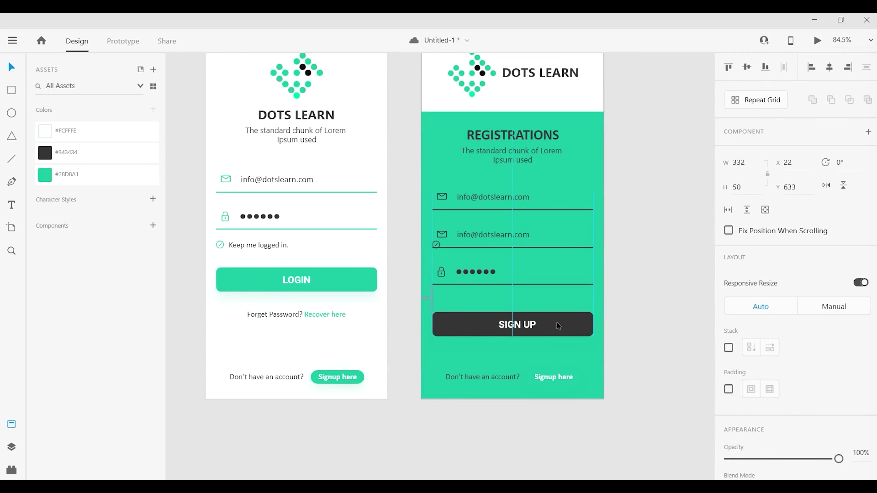
Move the DOTS LEARN logo up about 22 px and extend the green background's top edge upward
scroll(657, 287, "down", 1)
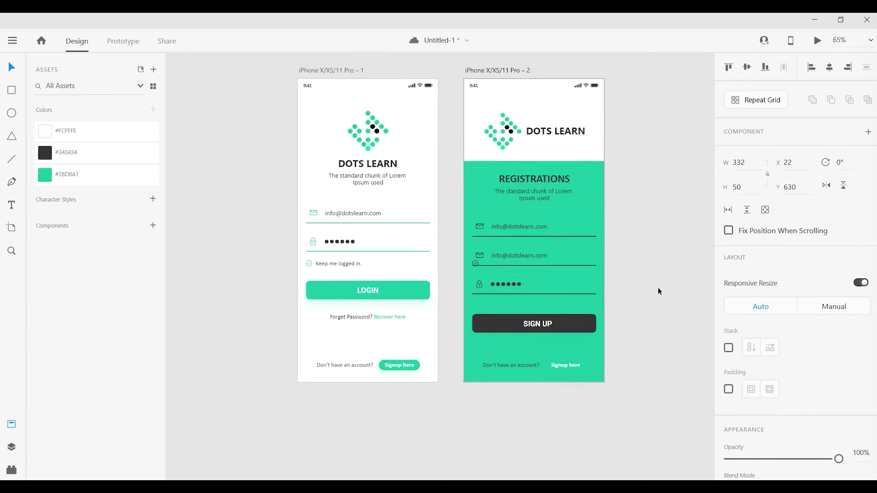
scroll(603, 227, "down", 1)
left_click(634, 161)
mouse_move(484, 169)
left_mouse_down()
mouse_move(484, 159)
mouse_move(528, 171)
mouse_move(509, 186)
left_mouse_up()
left_click(559, 217)
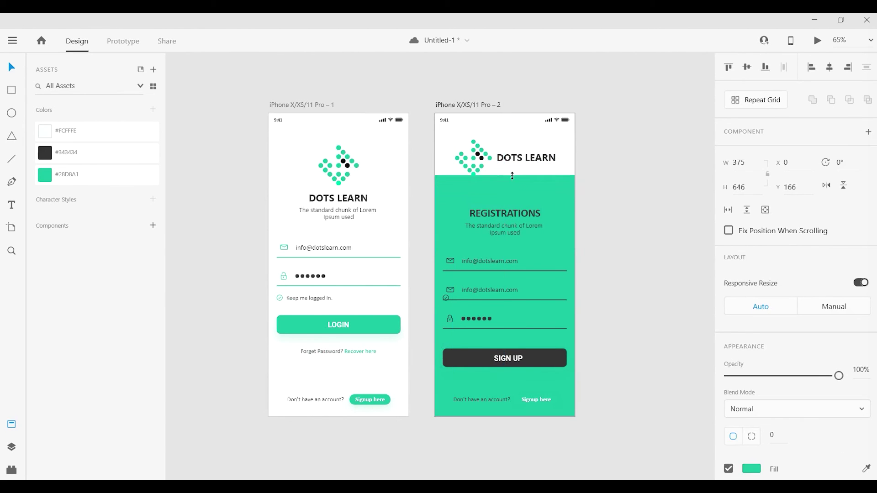
scroll(521, 221, "up", 2)
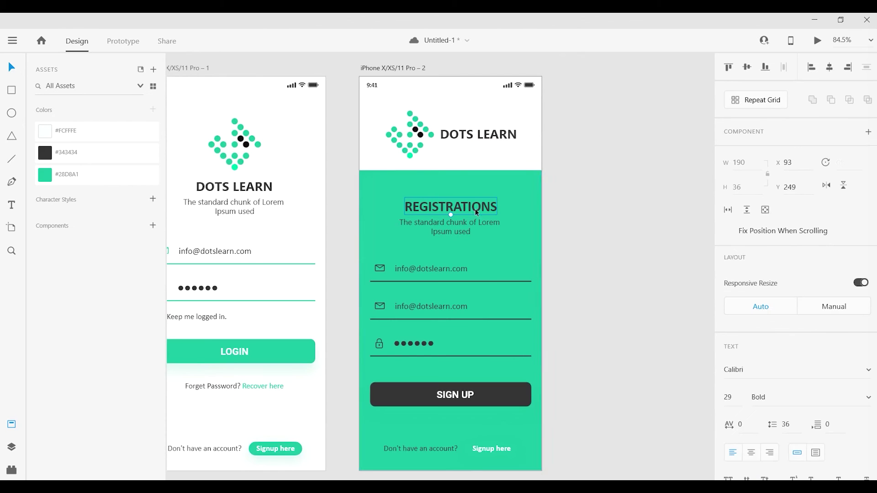
Shift the REGISTRATIONS heading and form up about 25 px together
left_click_drag(588, 182, 398, 403)
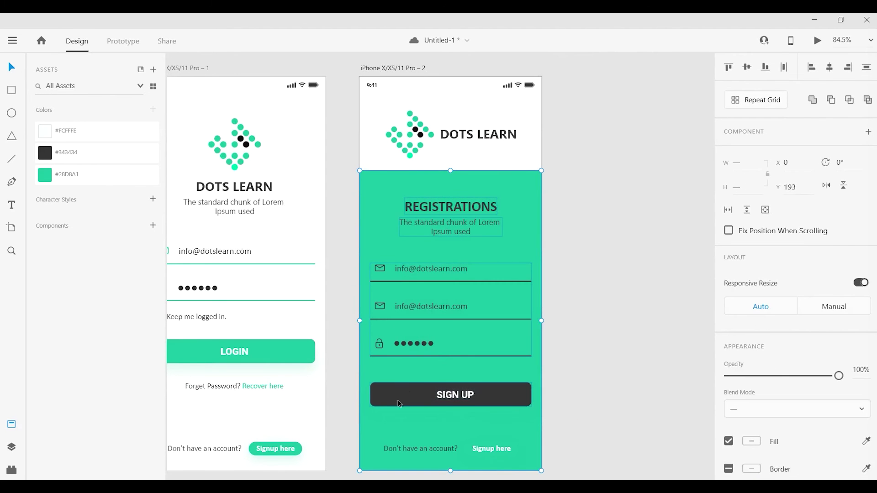
left_click(467, 192, "shift")
left_click_drag(484, 210, 486, 197)
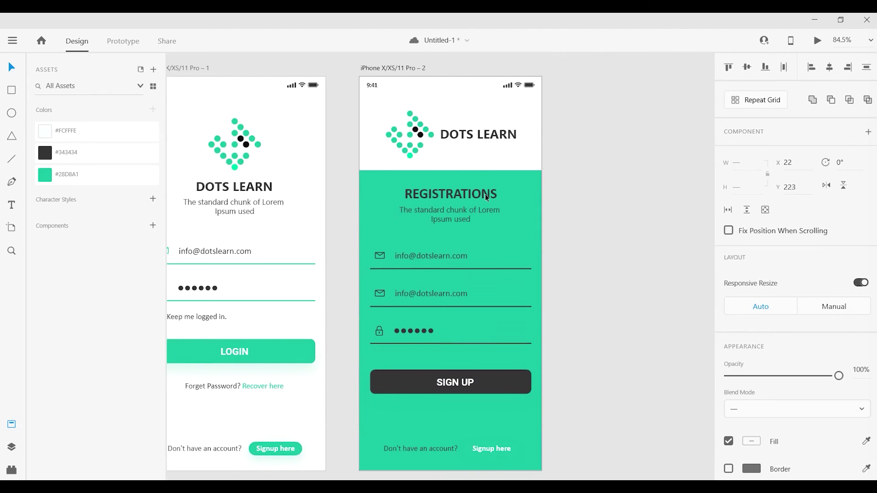
left_click_drag(565, 268, 651, 256)
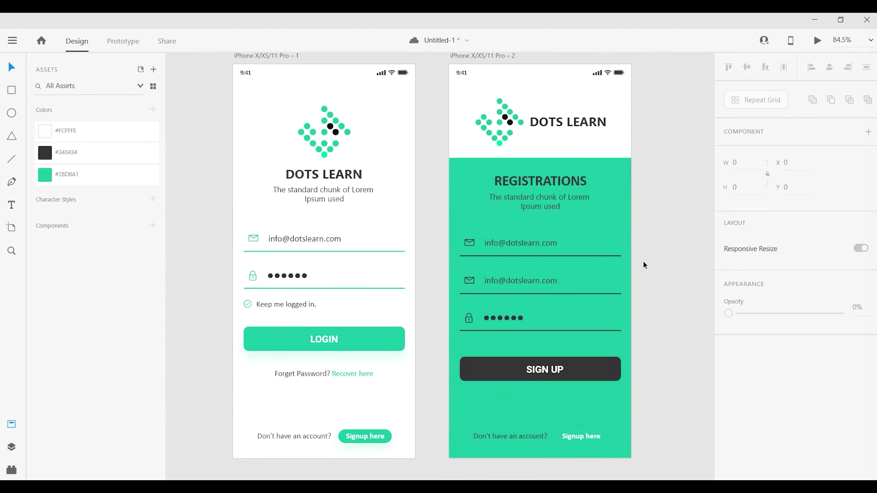
Select and copy the person icon on the ICON board
scroll(643, 261, "down", 2)
scroll(644, 274, "down", 2)
scroll(645, 286, "down", 2)
scroll(645, 286, "up", 1)
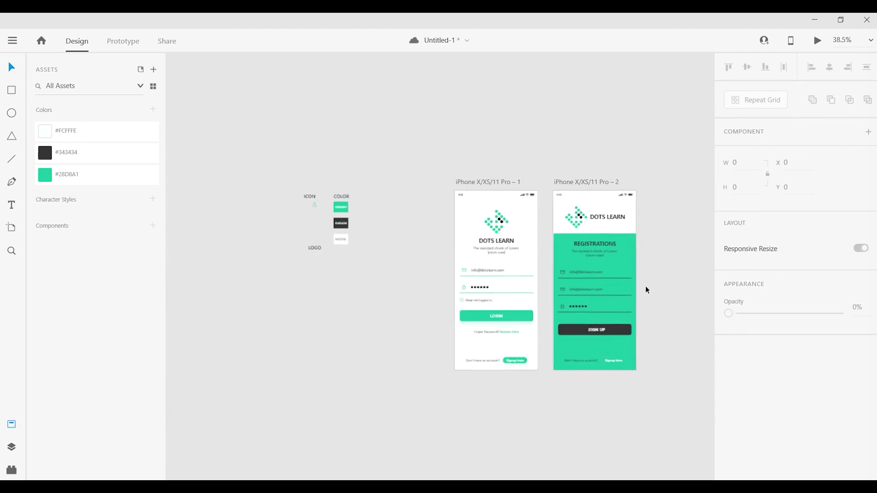
scroll(348, 190, "up", 2)
scroll(261, 215, "up", 3)
scroll(260, 215, "up", 1)
left_click(292, 242)
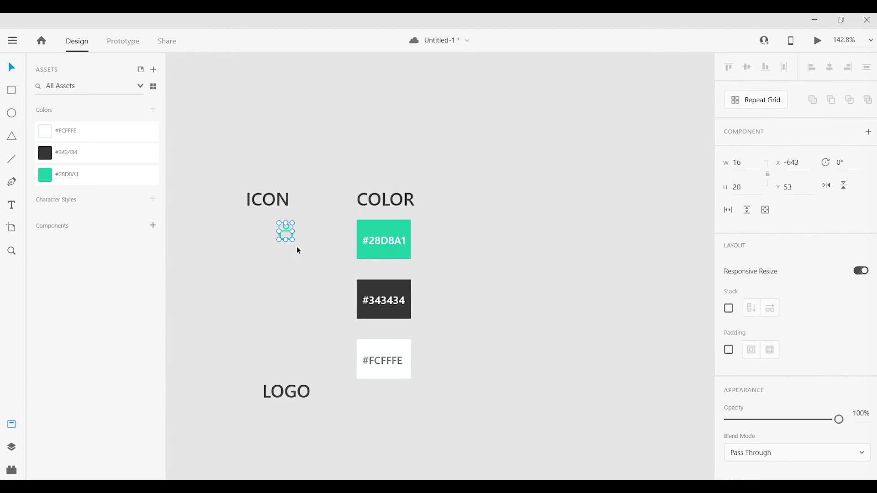
Paste the 16 by 20 person icon onto the green registration screen
scroll(251, 223, "down", 1)
scroll(576, 265, "down", 3)
scroll(691, 349, "up", 2)
scroll(691, 349, "up", 1)
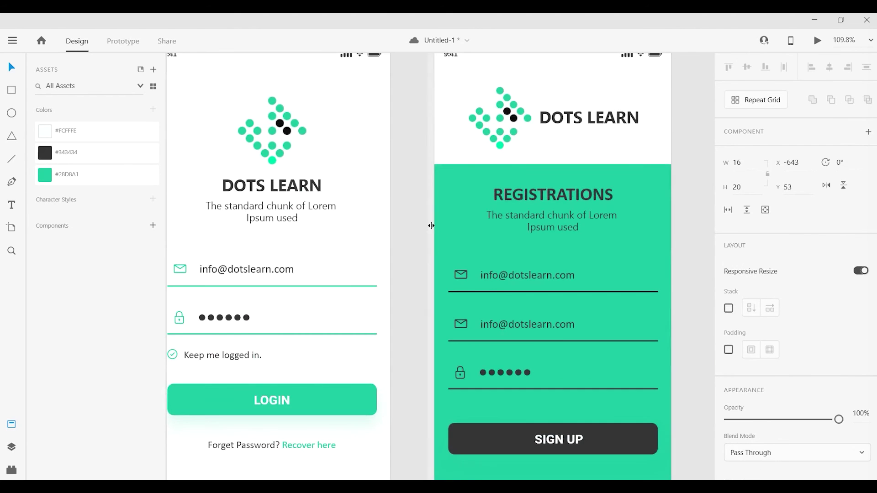
left_click(455, 228)
key("Escape")
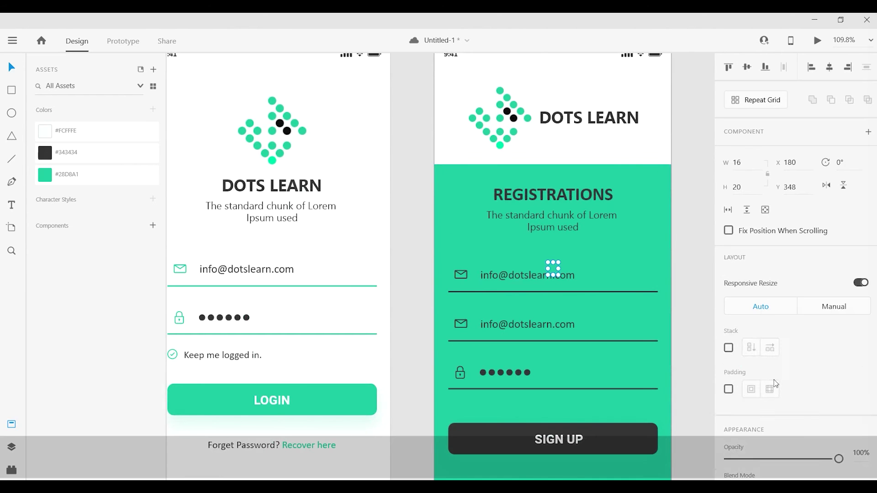
Set the person icon's border colour to dark #343434
scroll(795, 320, "down", 5)
left_click(751, 352)
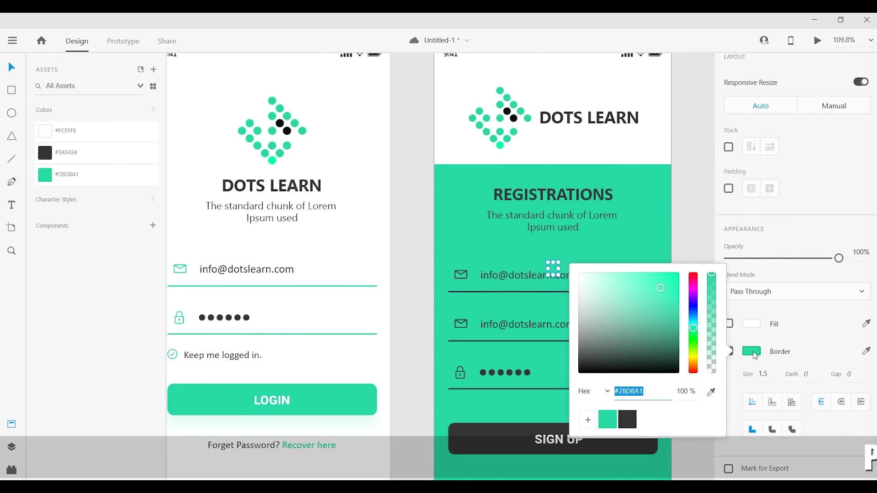
left_click(627, 422)
left_click(552, 269)
Move the person icon beside the first field's envelope icon
scroll(591, 269, "up", 3)
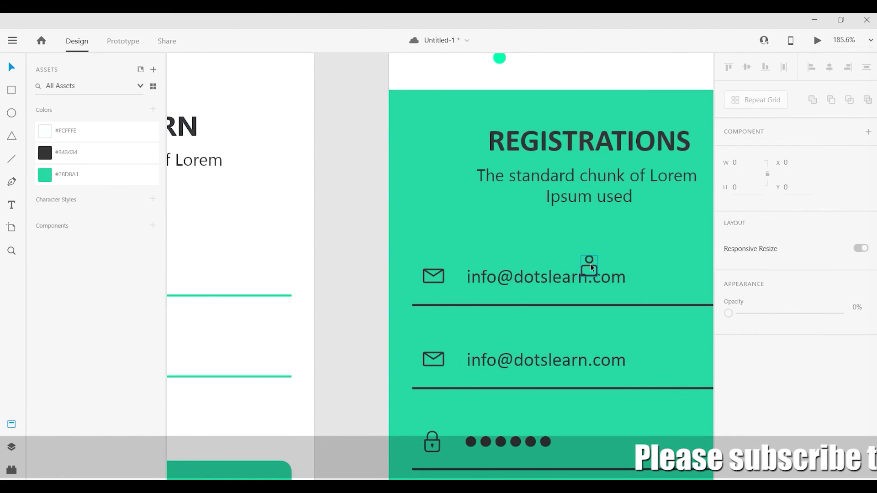
left_click_drag(592, 268, 421, 281)
left_click(438, 305, "shift")
right_click(470, 214)
key("Escape")
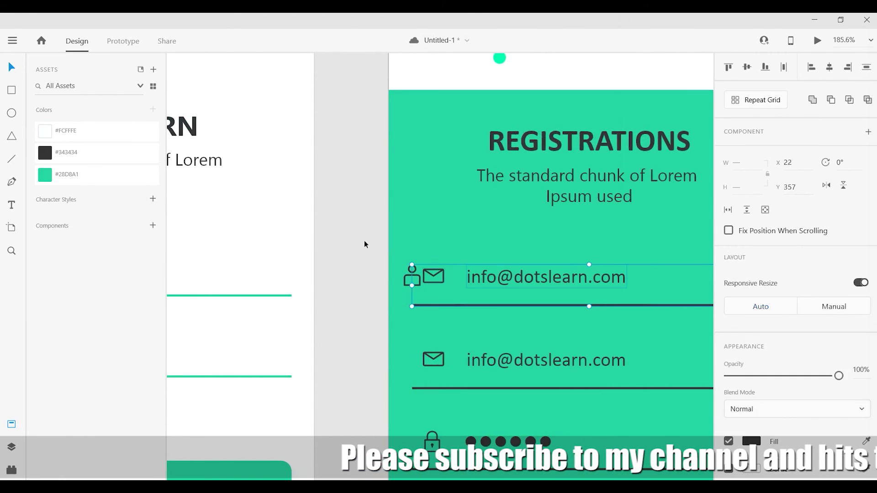
left_click(364, 245)
Delete the envelope icon and move the person icon into its spot
left_click(432, 275)
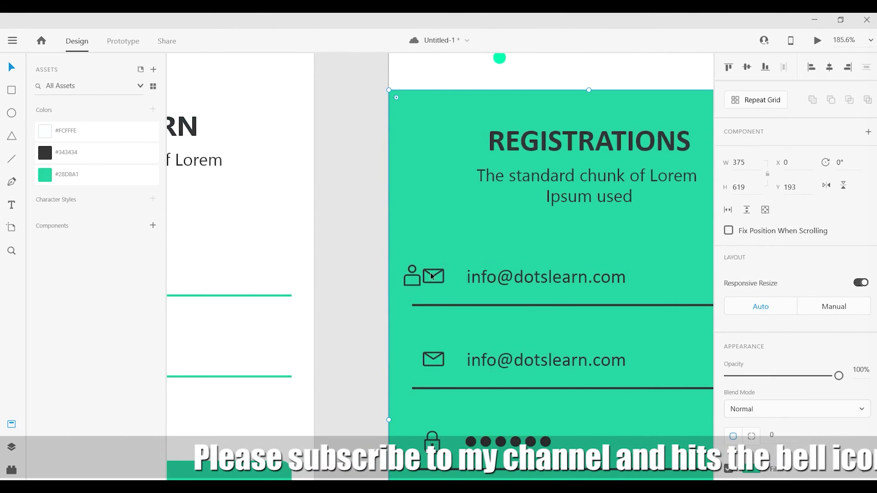
double_click(430, 275)
key("Delete")
left_click(417, 276)
left_click_drag(413, 274, 436, 279)
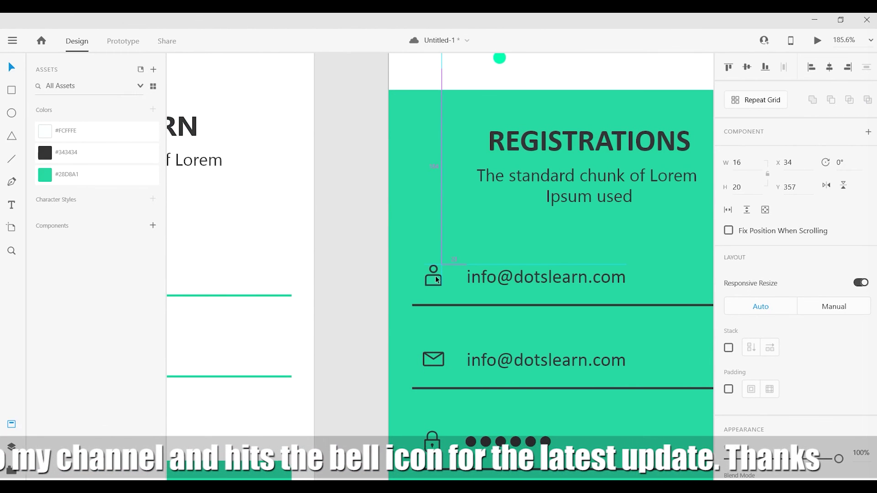
left_click(368, 271)
scroll(368, 271, "down", 5)
mouse_move(628, 368)
left_mouse_down()
mouse_move(615, 297)
mouse_move(603, 294)
left_mouse_up()
Replace the first field's sample email text with a full name
double_click(421, 221)
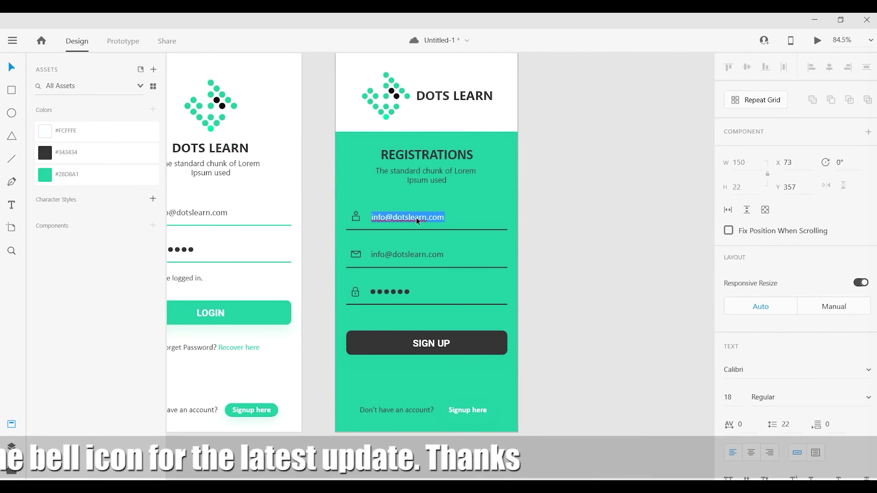
key("BackSpace")
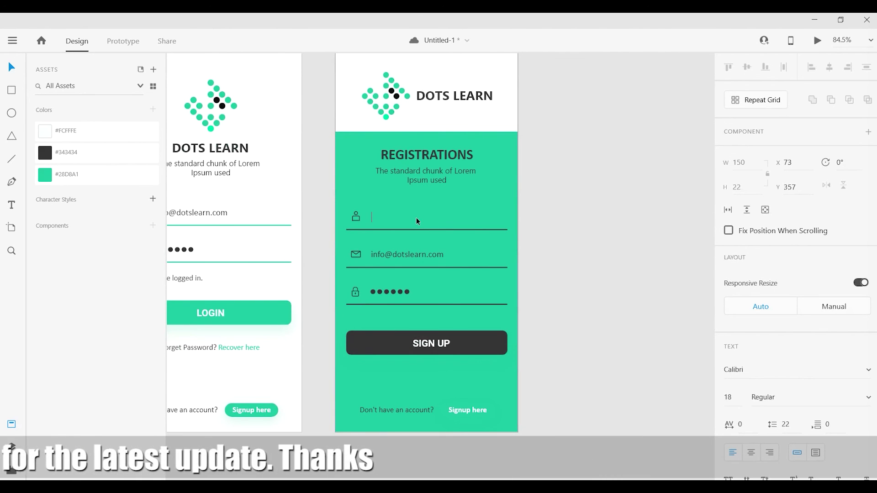
key("Escape")
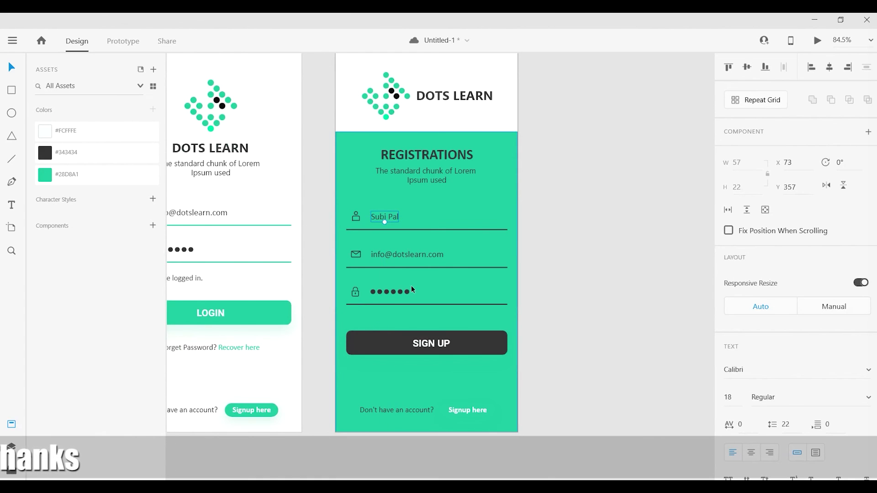
Colour the name, email and password texts white with the #FCFFFE swatch
scroll(411, 286, "up", 3)
left_click(402, 246, "shift")
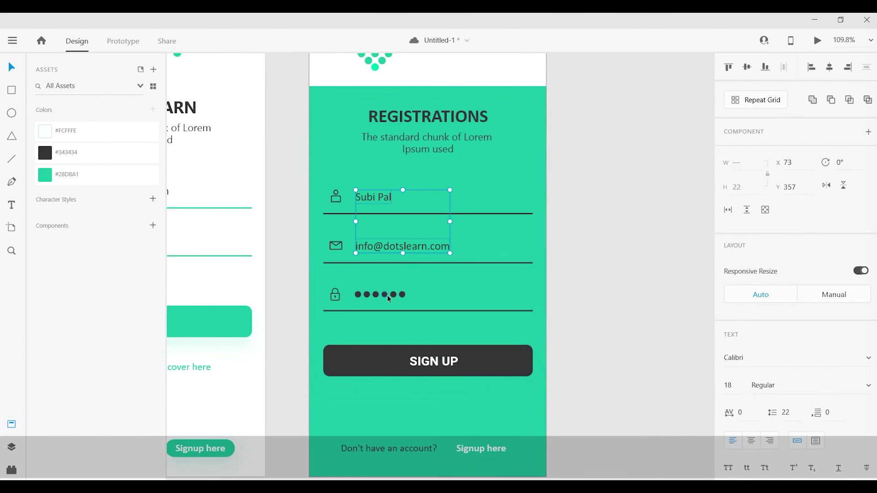
left_click(394, 296, "shift")
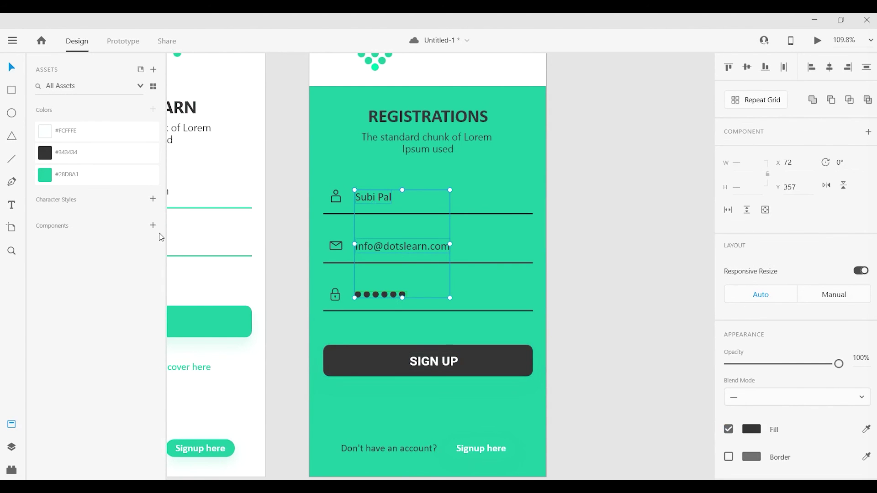
left_click(123, 131)
left_click(624, 278)
scroll(368, 316, "down", 3)
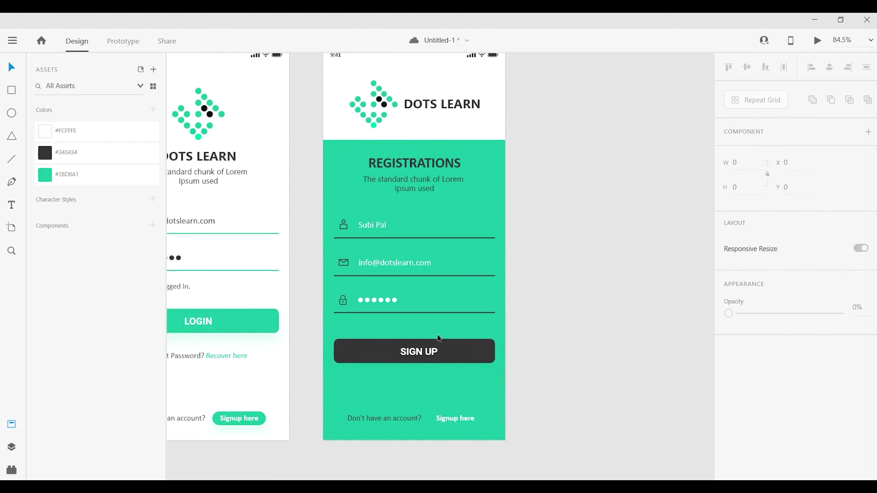
scroll(437, 338, "down", 2)
Fill the Signup here button with the dark #343434 swatch
left_click(457, 386)
scroll(455, 390, "up", 1)
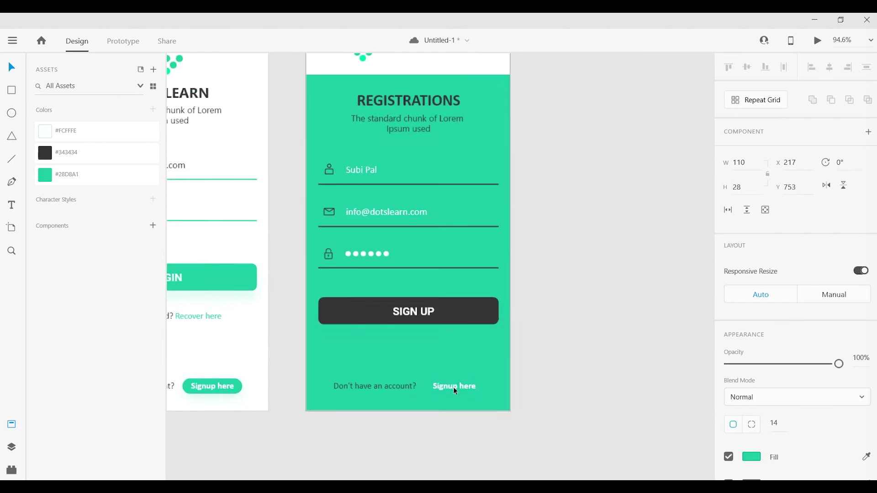
scroll(455, 391, "up", 5)
left_click(389, 383)
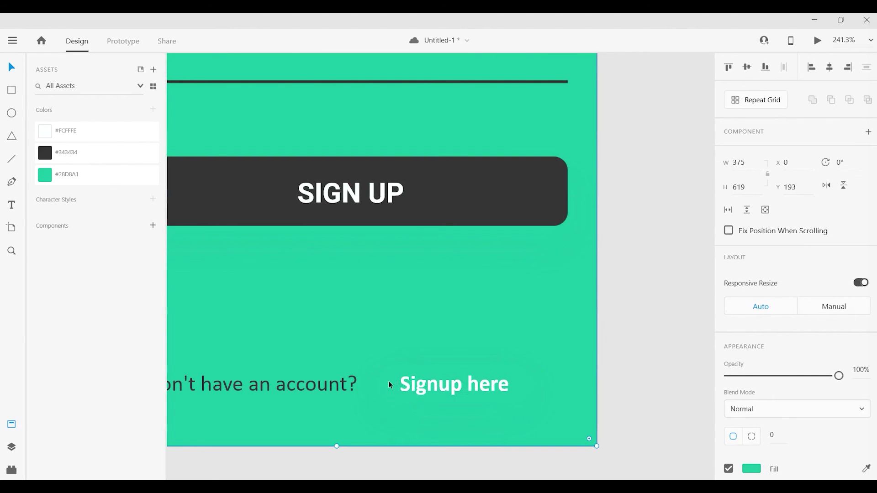
left_click(392, 387)
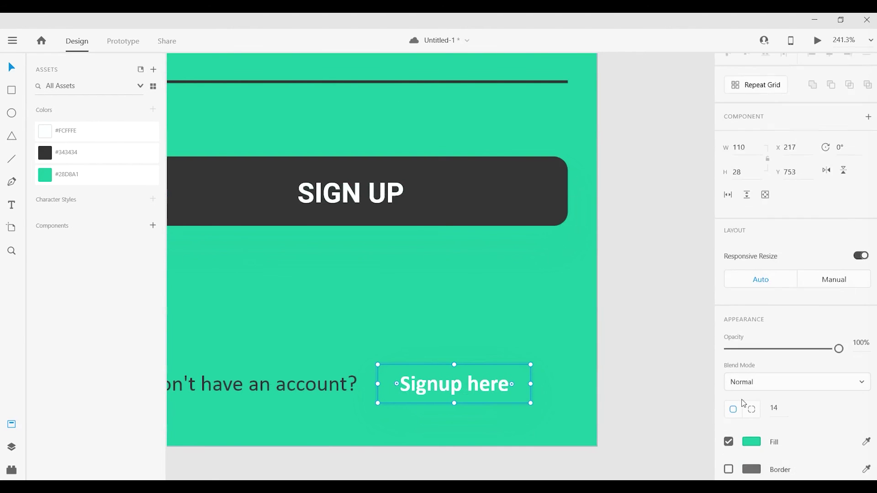
left_click(97, 153)
left_click(665, 329)
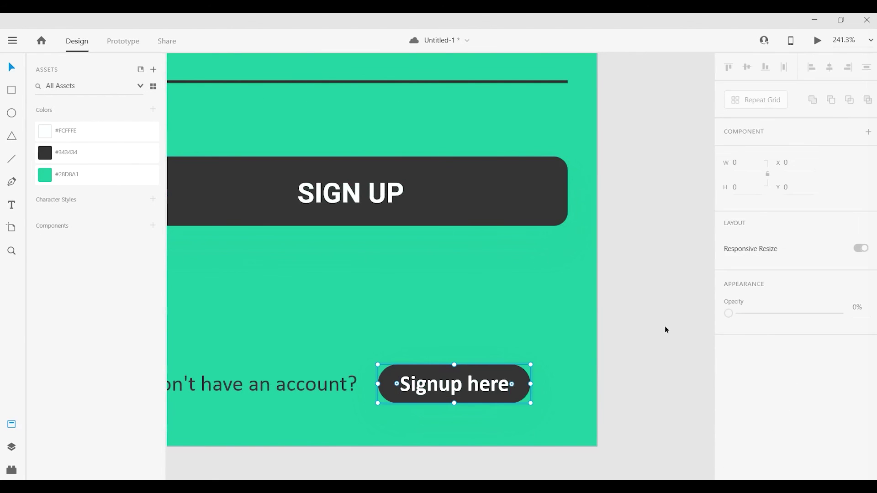
Compare the Signup here and SIGN UP buttons, leaving Signup here selected
left_click(527, 209)
left_click(648, 319)
left_click(521, 389)
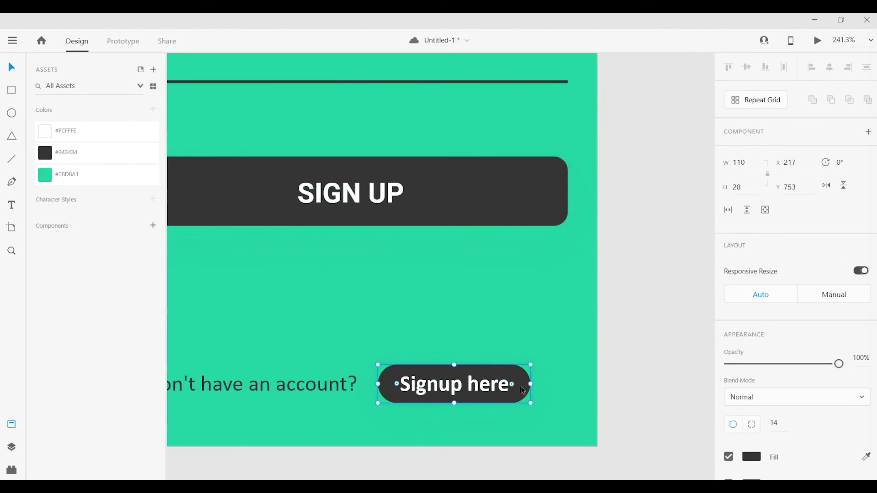
scroll(523, 390, "down", 5)
scroll(525, 313, "up", 4)
left_click(535, 360)
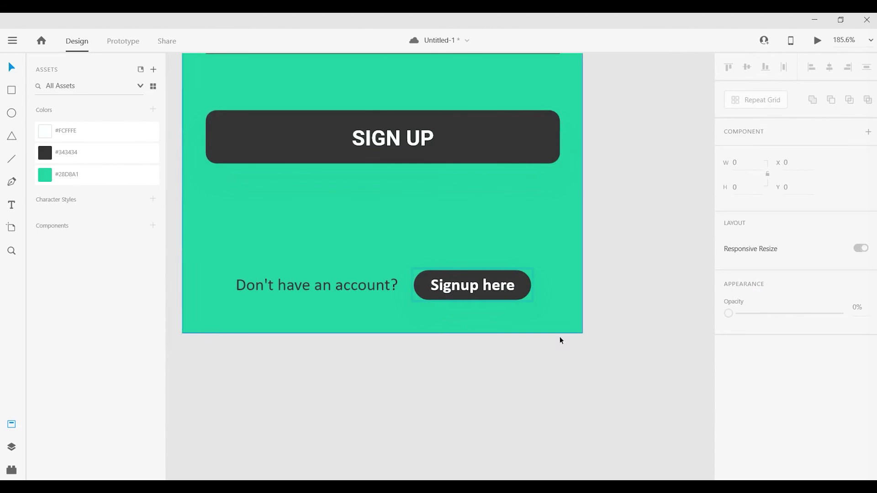
scroll(567, 331, "up", 1)
scroll(567, 331, "down", 1)
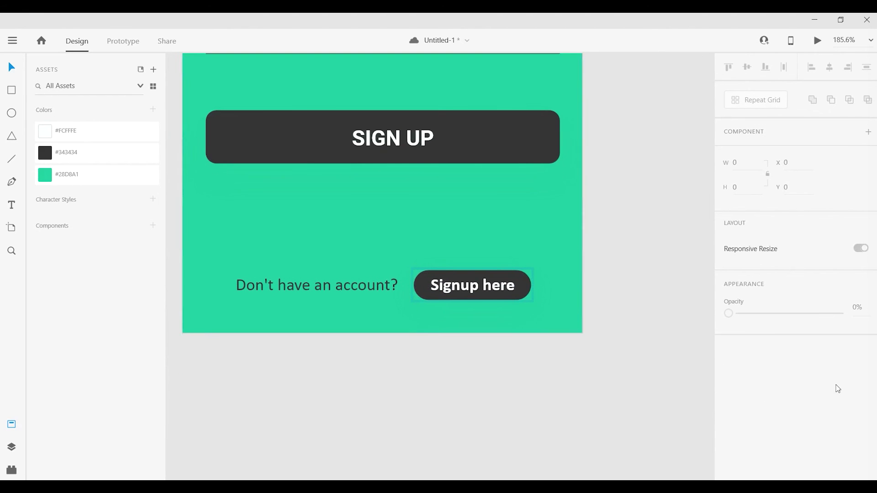
left_click(523, 287)
Make the Signup here button's shadow colour dark grey #343434
scroll(741, 417, "down", 3)
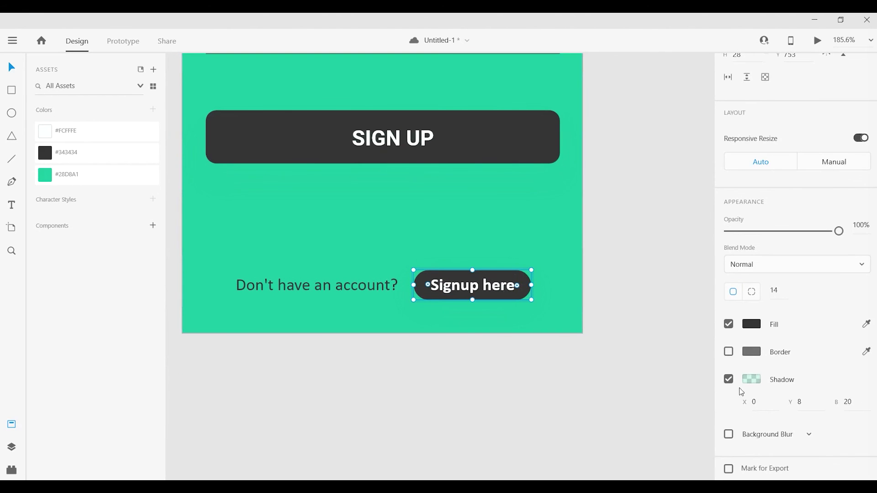
left_click(753, 380)
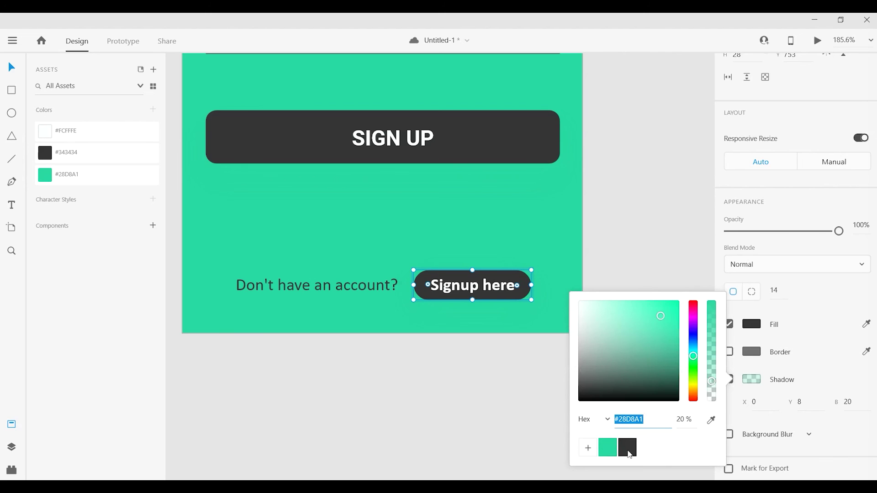
left_click(630, 454)
left_click(438, 416)
scroll(538, 413, "down", 2)
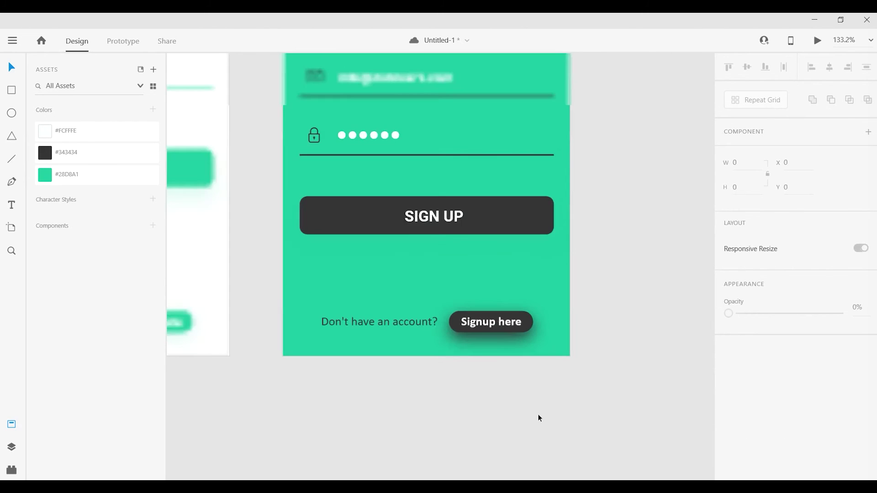
Adjust the Signup here shadow's opacity to 30%
left_click(529, 339)
scroll(793, 435, "down", 3)
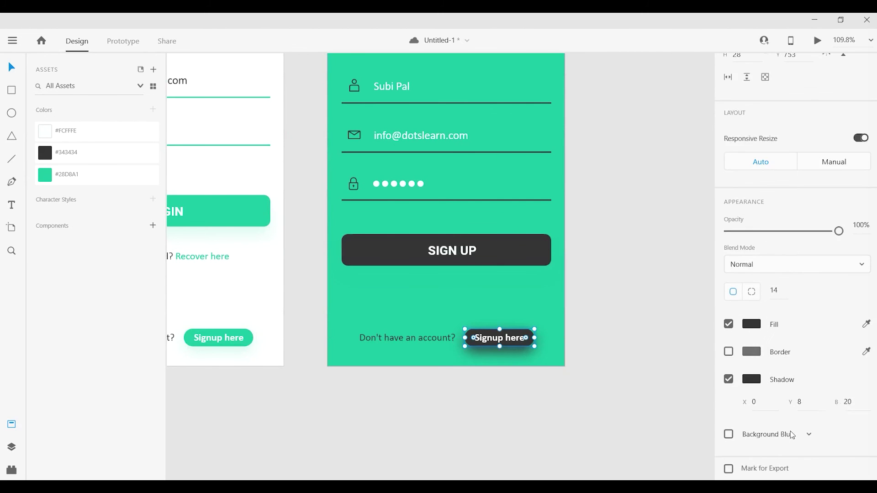
left_click(855, 403)
left_click(750, 380)
left_click_drag(711, 315, 712, 386)
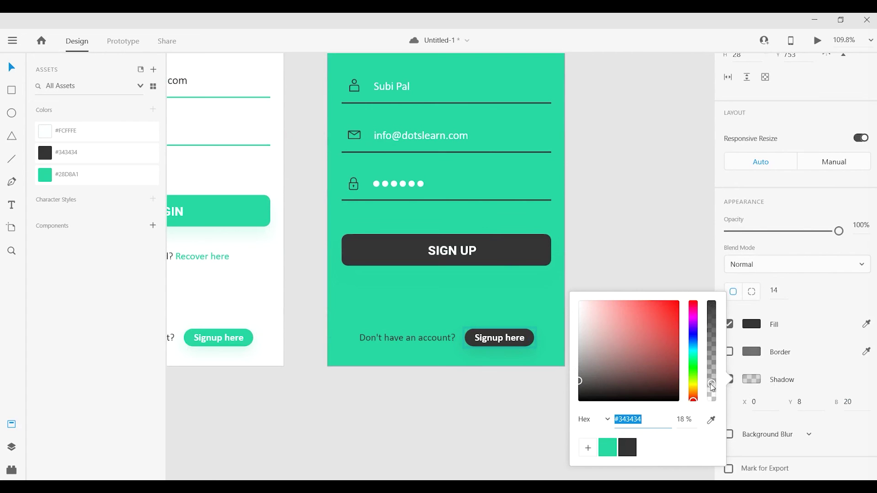
left_click(492, 425)
scroll(582, 342, "up", 3)
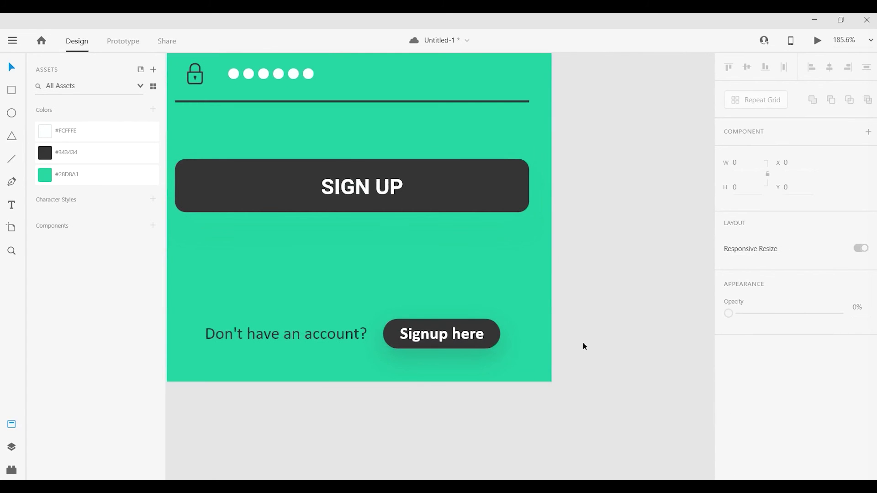
left_click(497, 323)
scroll(791, 406, "down", 3)
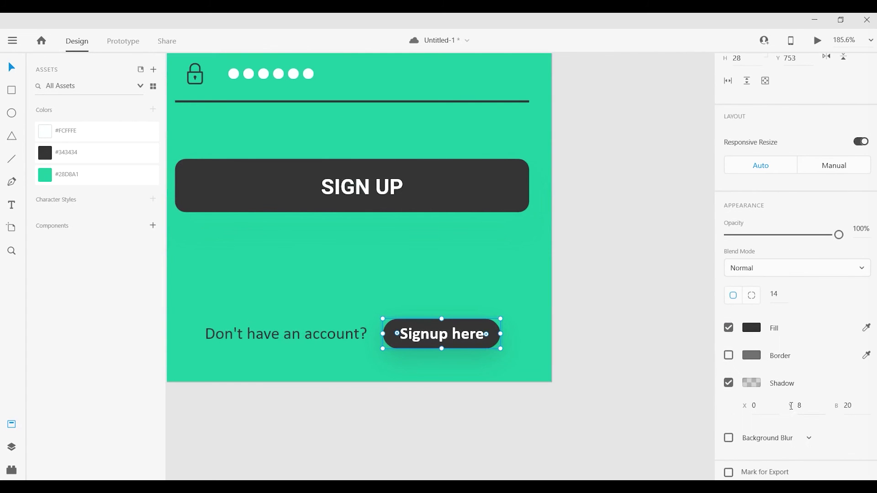
left_click(755, 384)
left_click_drag(713, 391, 715, 379)
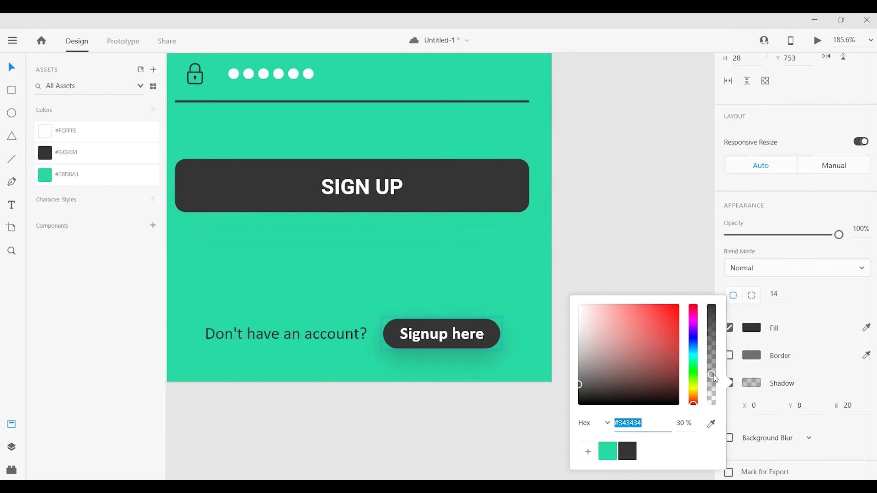
left_click(486, 410)
Give the SIGN UP button a #343434 shadow at 30% opacity
left_click(512, 203)
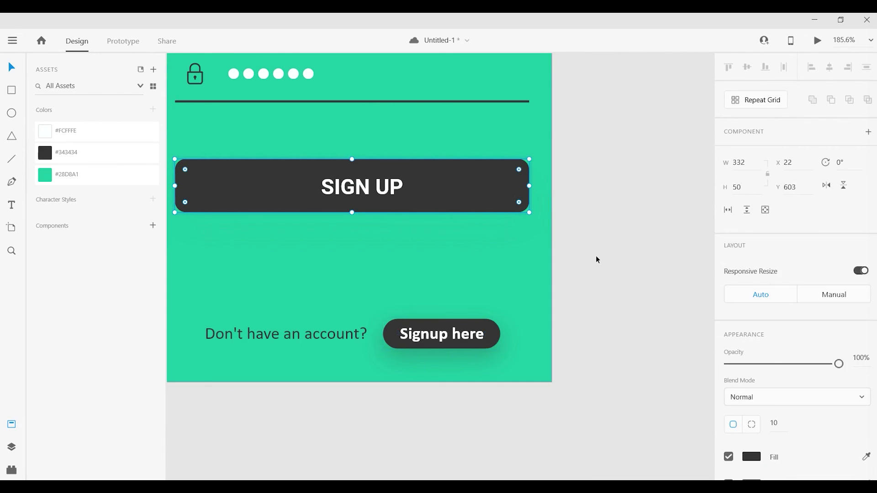
left_click(754, 380)
left_click(630, 451)
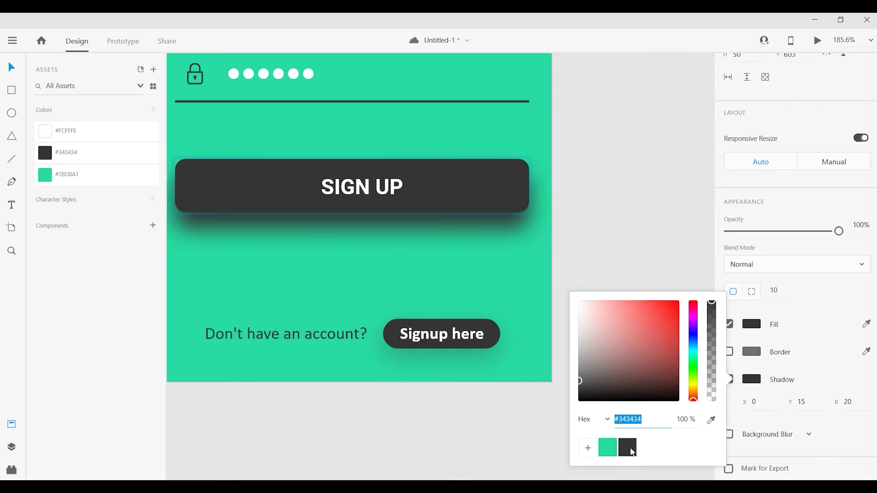
left_click_drag(714, 308, 710, 380)
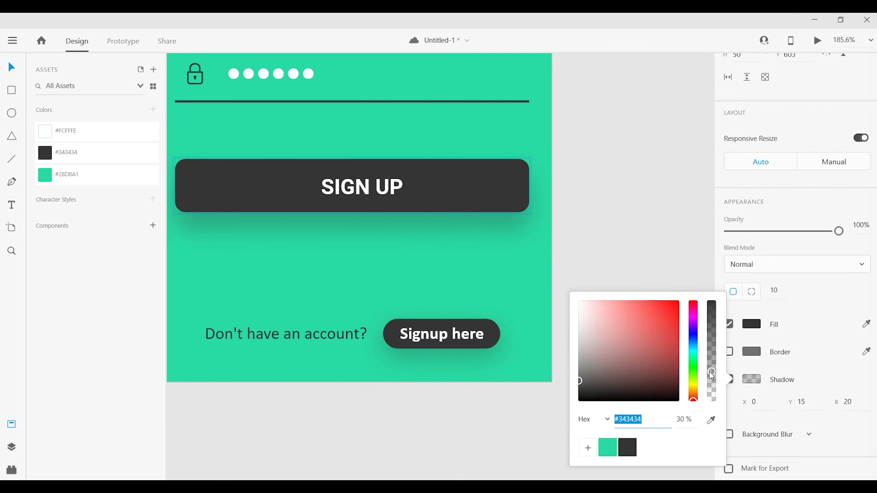
left_click(512, 422)
scroll(535, 415, "down", 3)
scroll(612, 386, "down", 3)
Lower the green panel's top edge 5 px and select the iPhone X/XS/11 Pro – 2 artboard
scroll(612, 385, "down", 2)
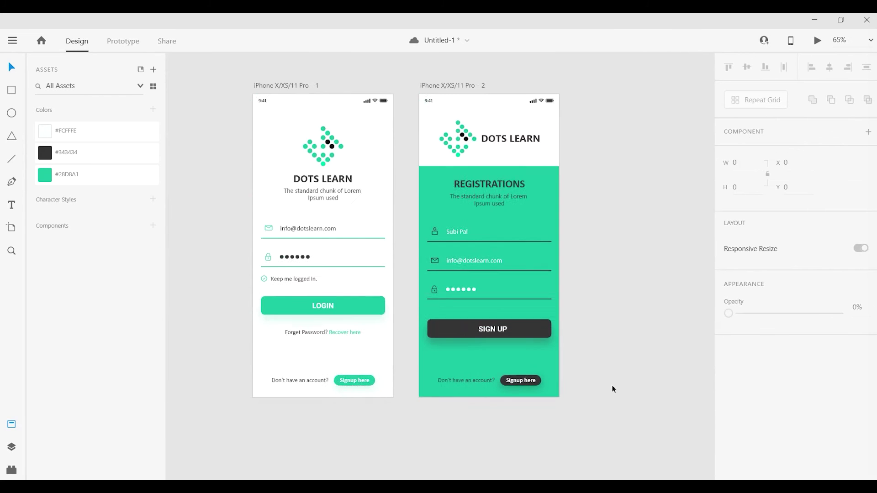
left_click_drag(634, 397, 631, 414)
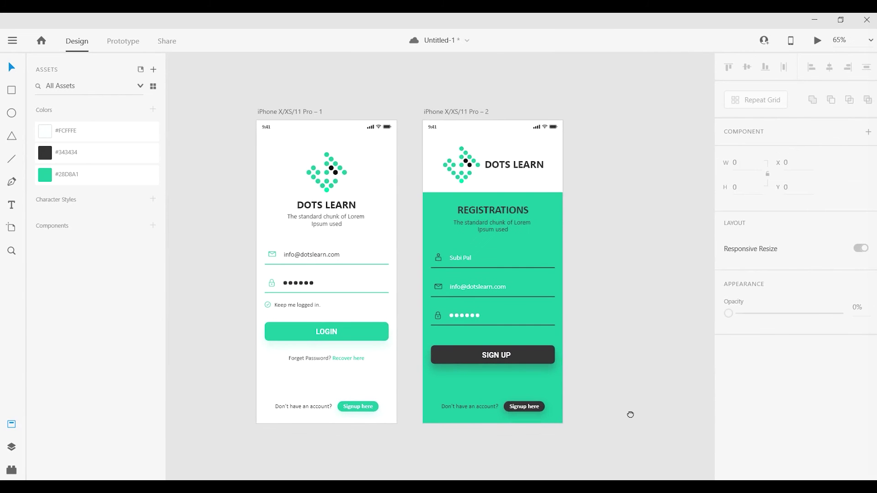
left_click(535, 207)
left_click_drag(493, 192, 496, 194)
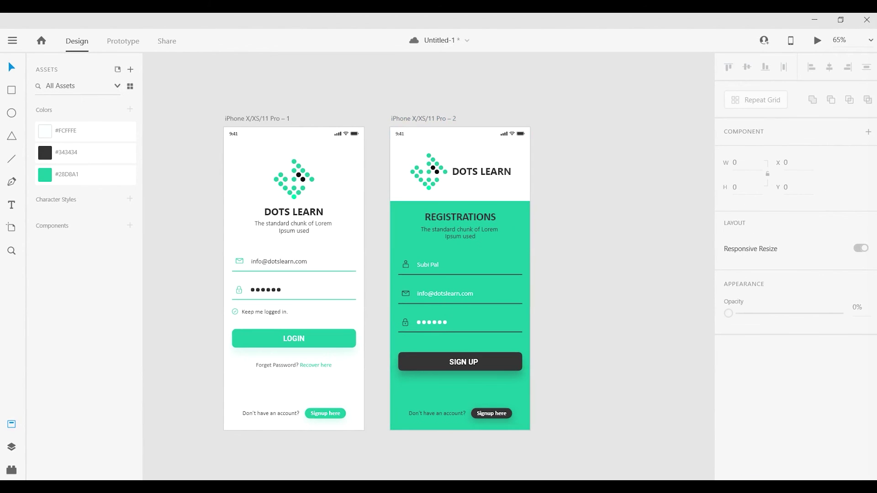
left_click(419, 119)
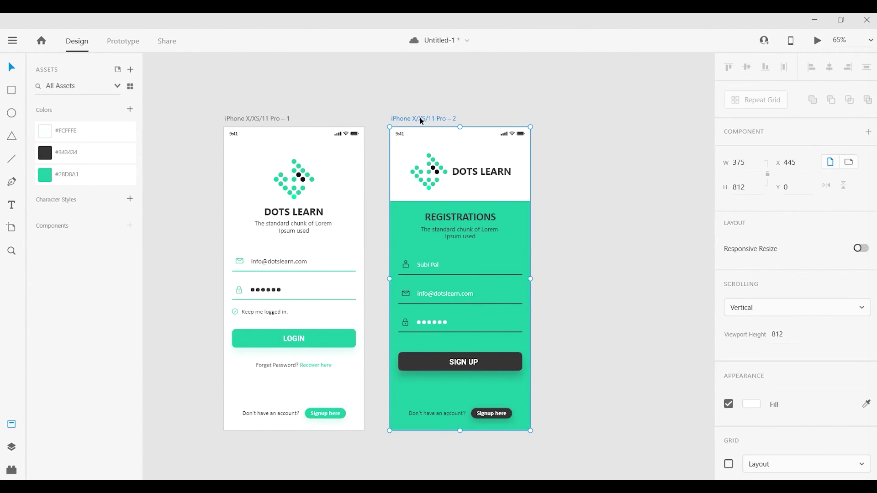
Run Desktop Preview of the green REGISTRATIONS artboard
left_click(817, 41)
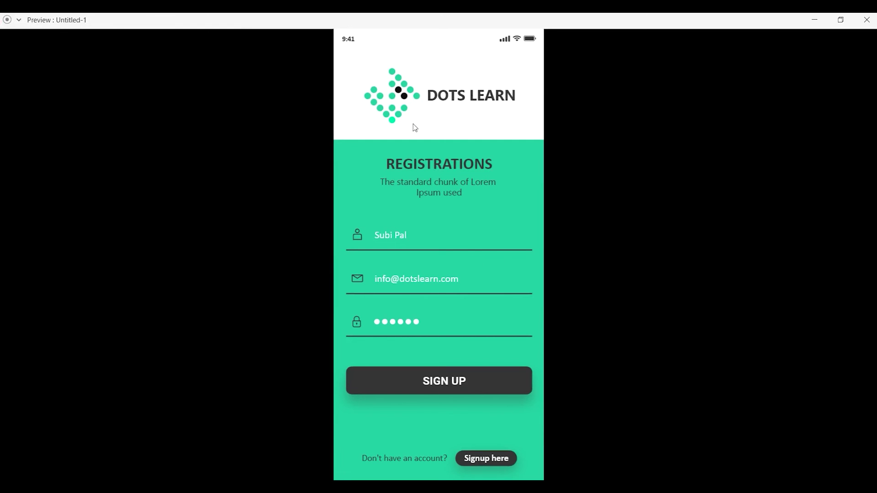